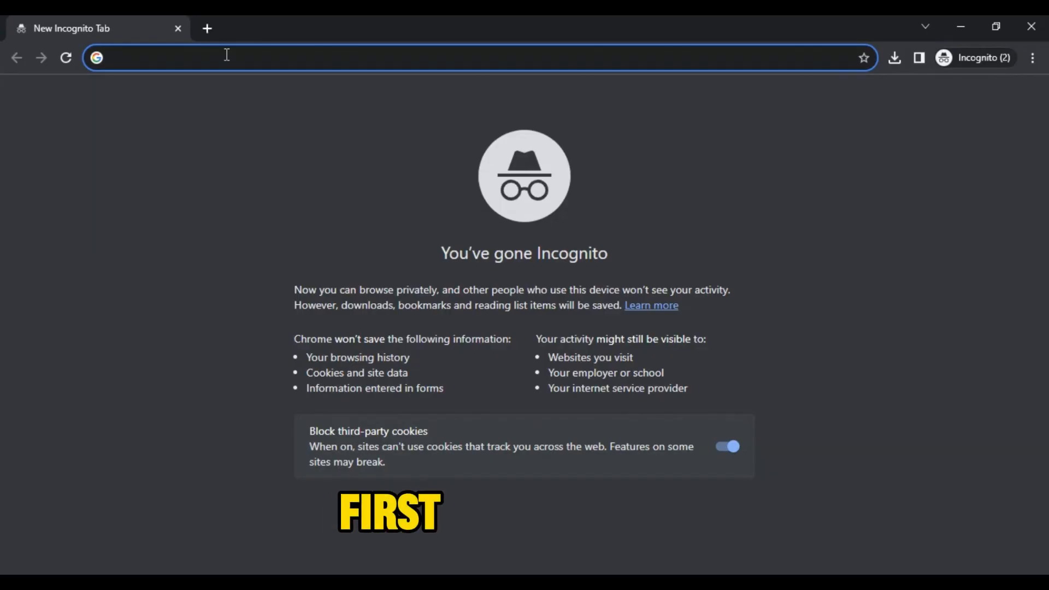
Search the web for "illusion diffusion" and open the IllusionDiffusion Hugging Face Space.
type("illusion diffusion")
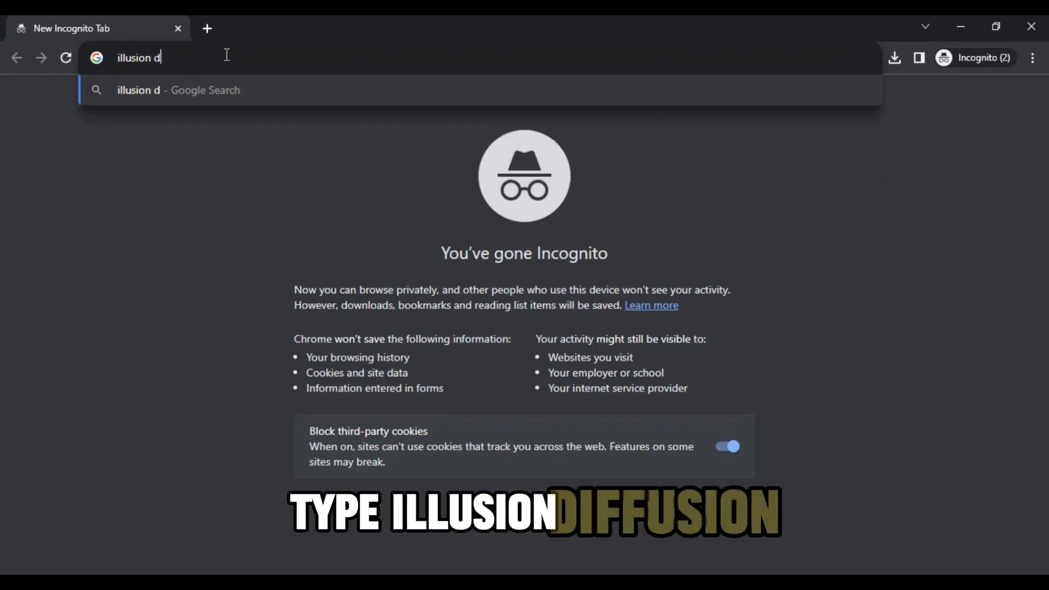
key("Return")
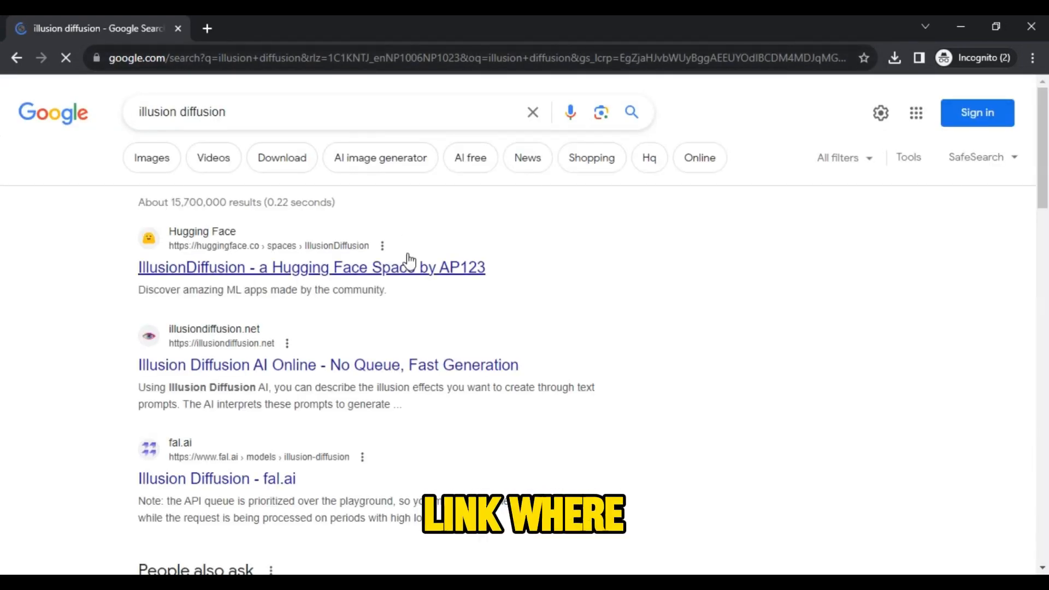
left_click(412, 268)
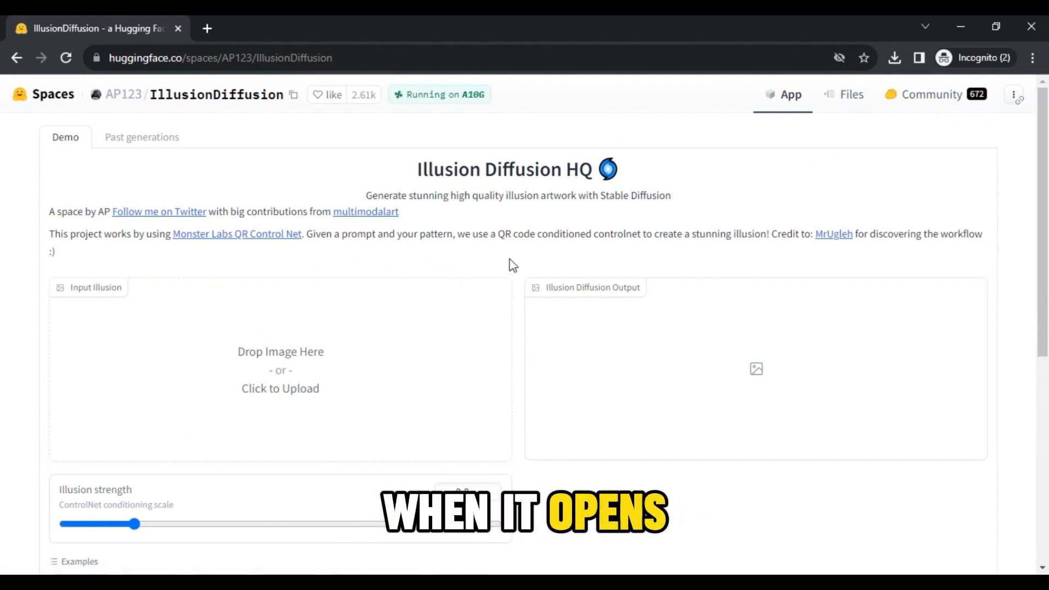
Upload the portrait "7524-will-never-stop-entertaining-audiences-brahmanandam" from the Downloads folder as the input illusion.
scroll(511, 264, "down", 1)
left_click(290, 297)
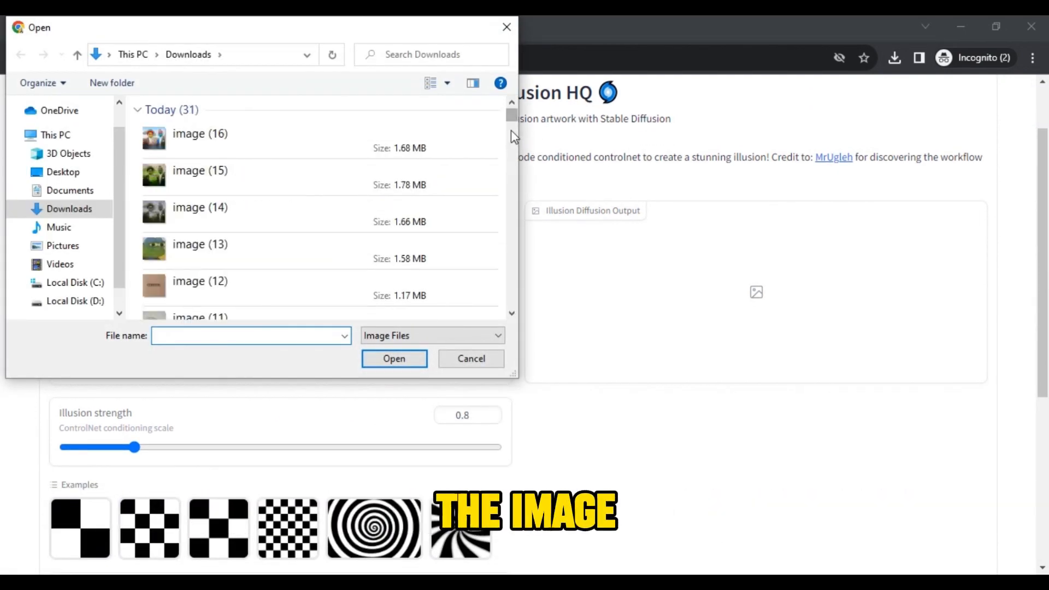
left_click_drag(511, 116, 510, 136)
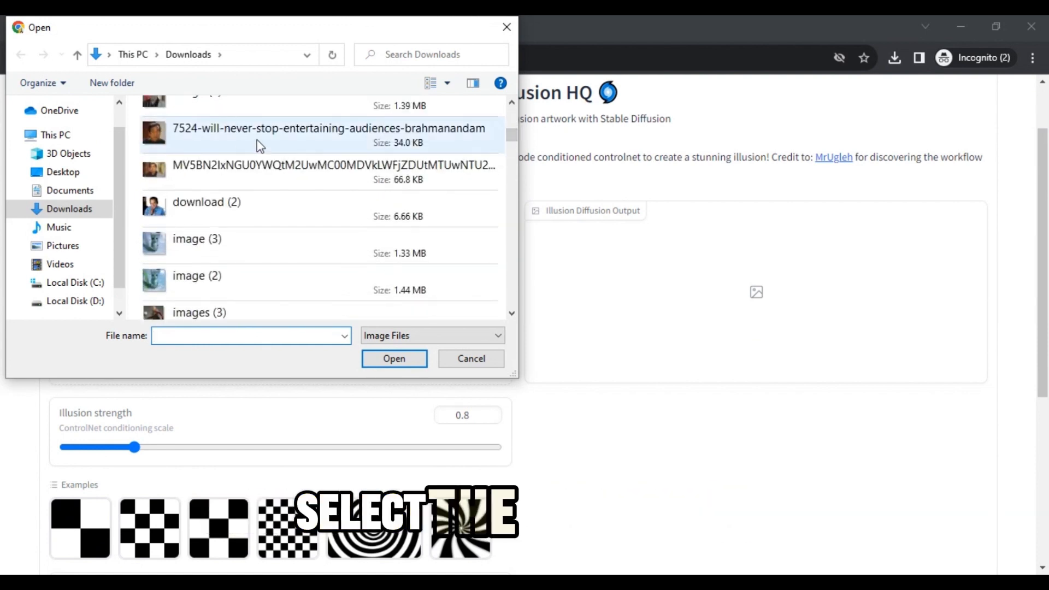
scroll(262, 207, "up", 2)
double_click(271, 232)
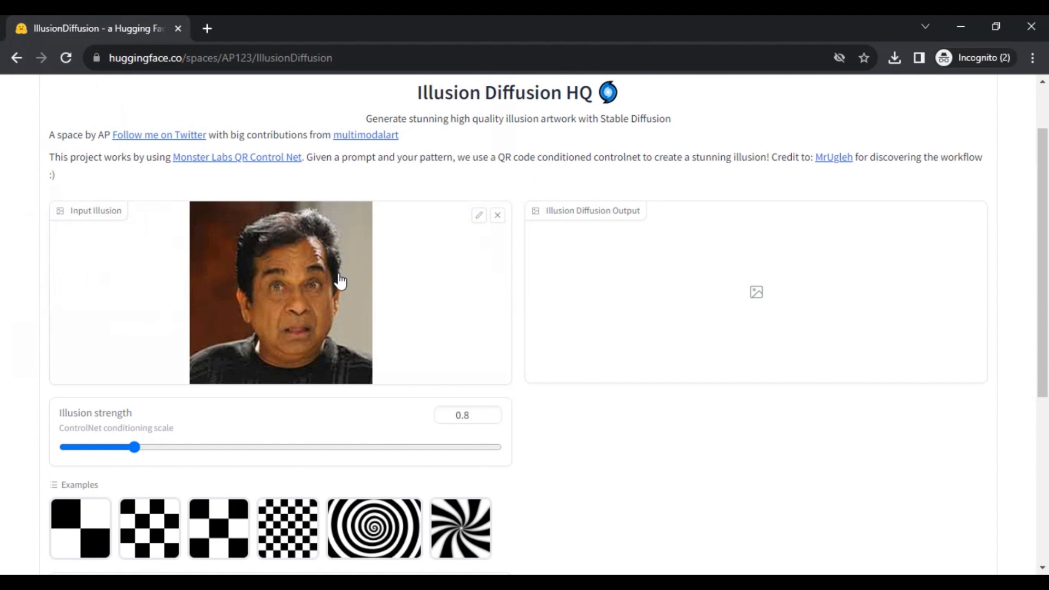
Set the illusion strength to 1.74 for the uploaded portrait.
scroll(346, 278, "down", 3)
left_click_drag(133, 295, 257, 294)
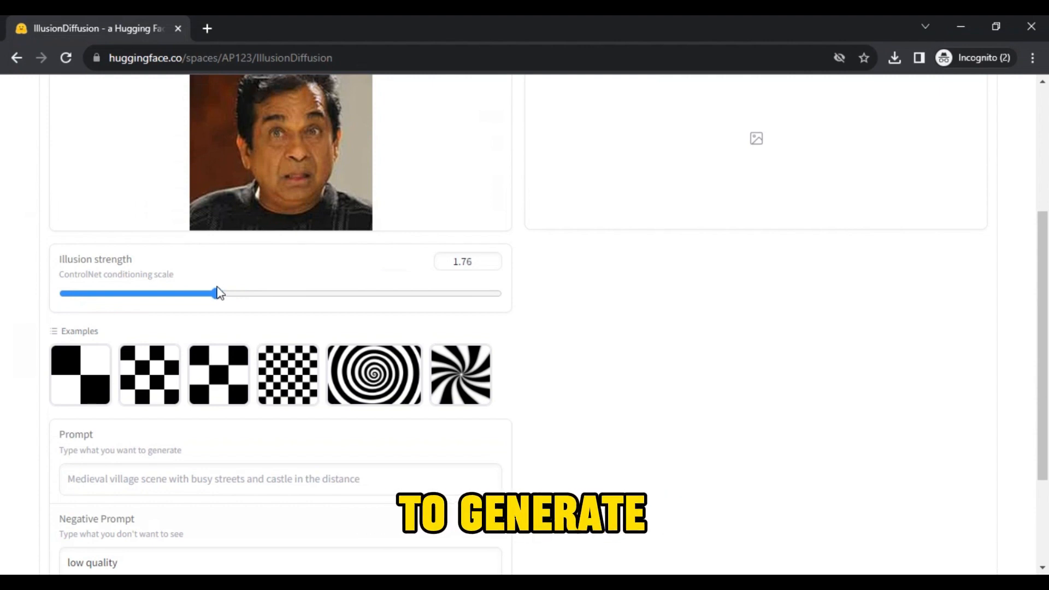
left_click_drag(215, 293, 217, 293)
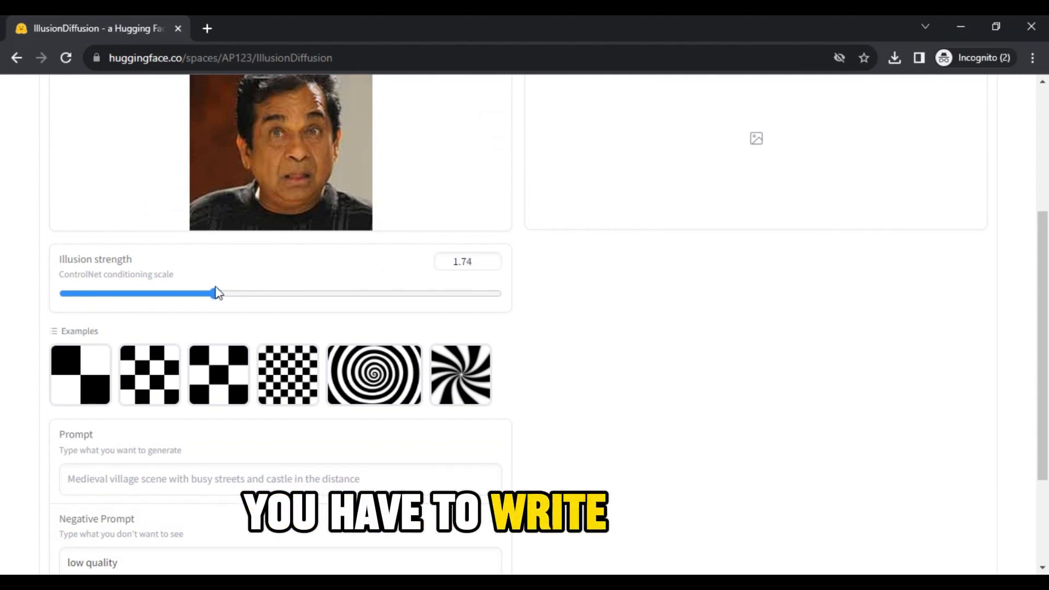
Enter the prompt "hills, tree, forest, jungle" and run the image generation.
scroll(40, 391, "down", 3)
left_click(113, 329)
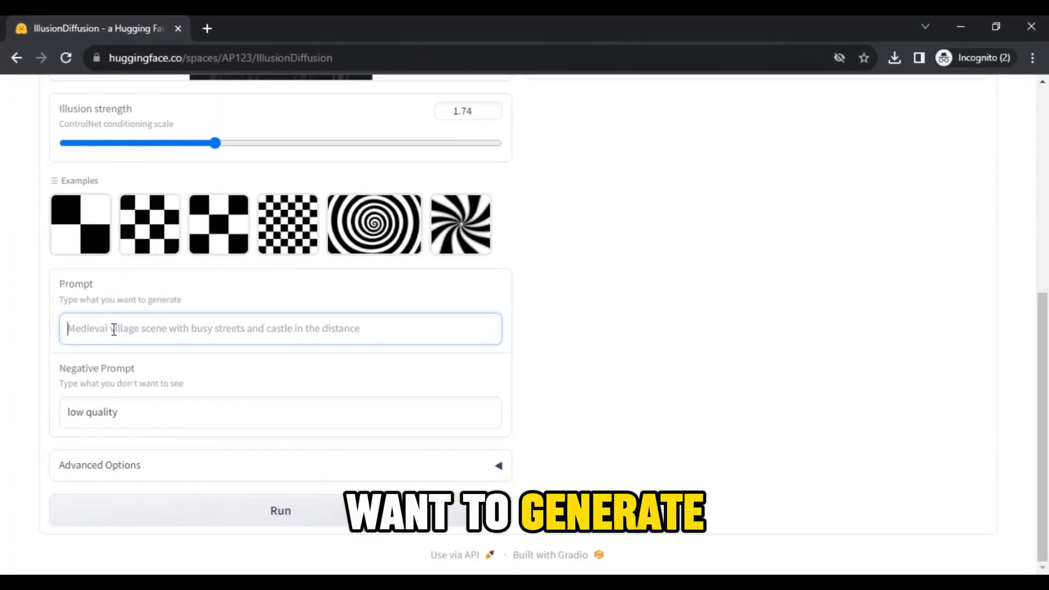
type("hill")
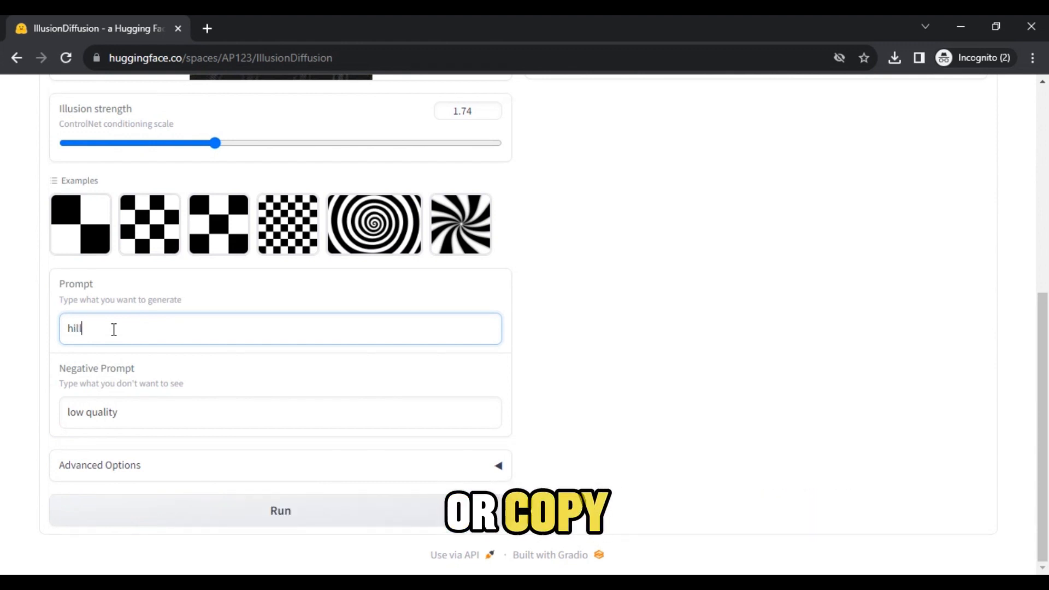
type("s, tree")
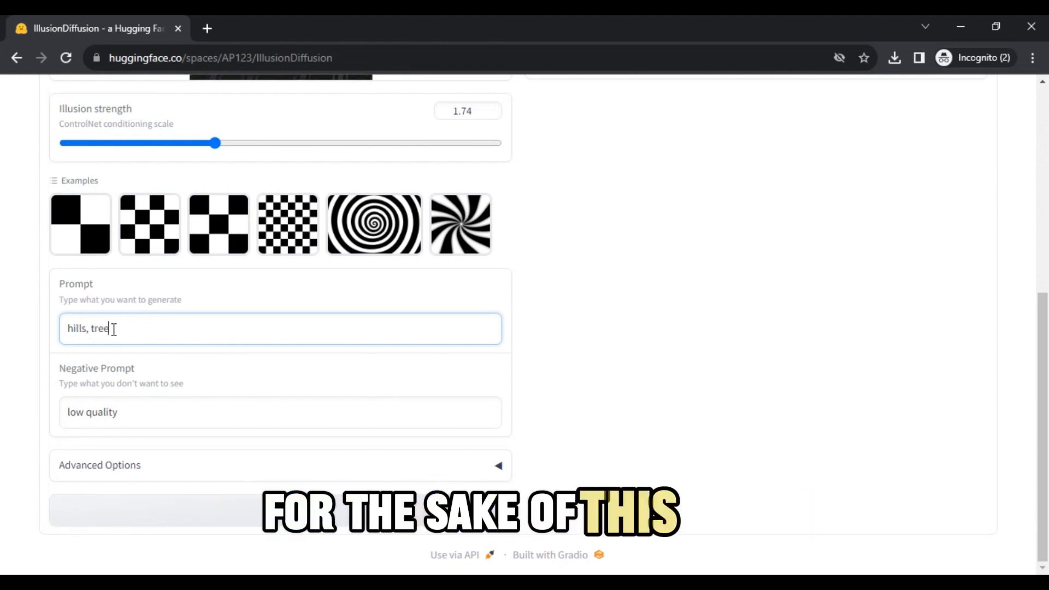
type("st, jungle")
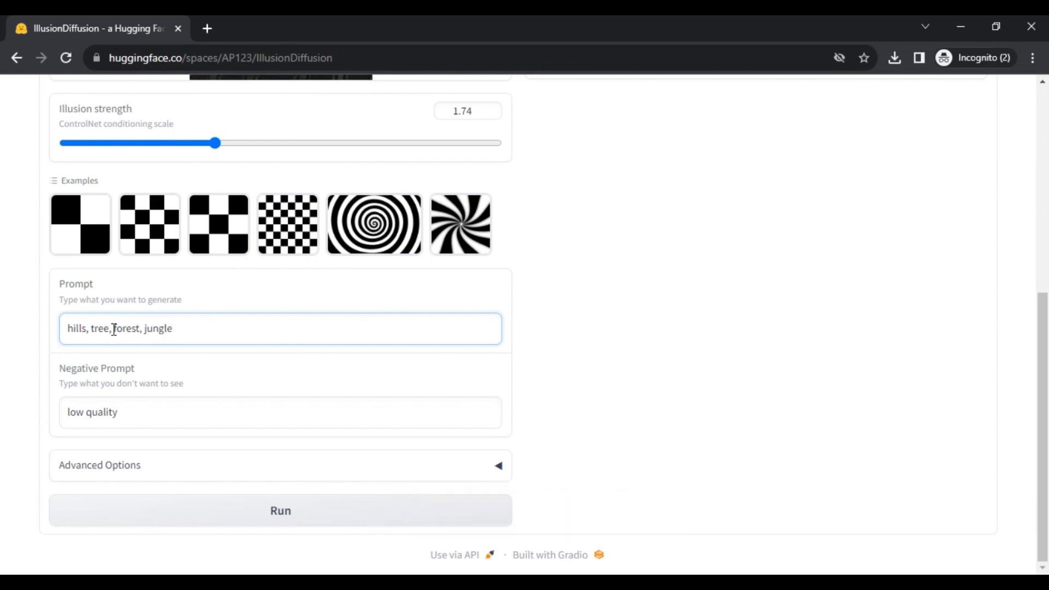
key("Return")
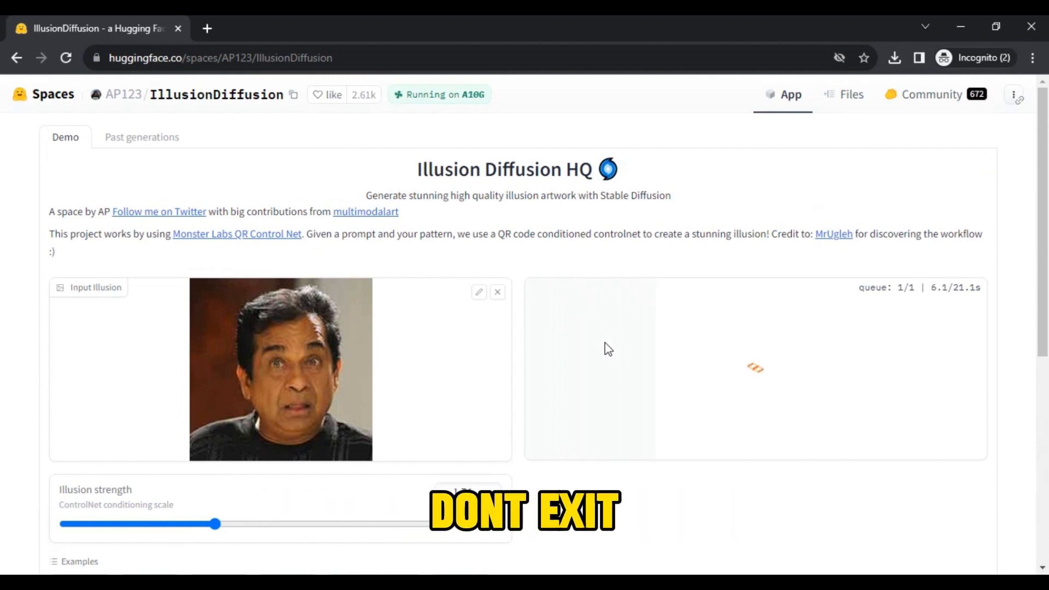
Check the generated forest illusion and save it to the Downloads folder as the PNG file image (17).
scroll(752, 276, "down", 1)
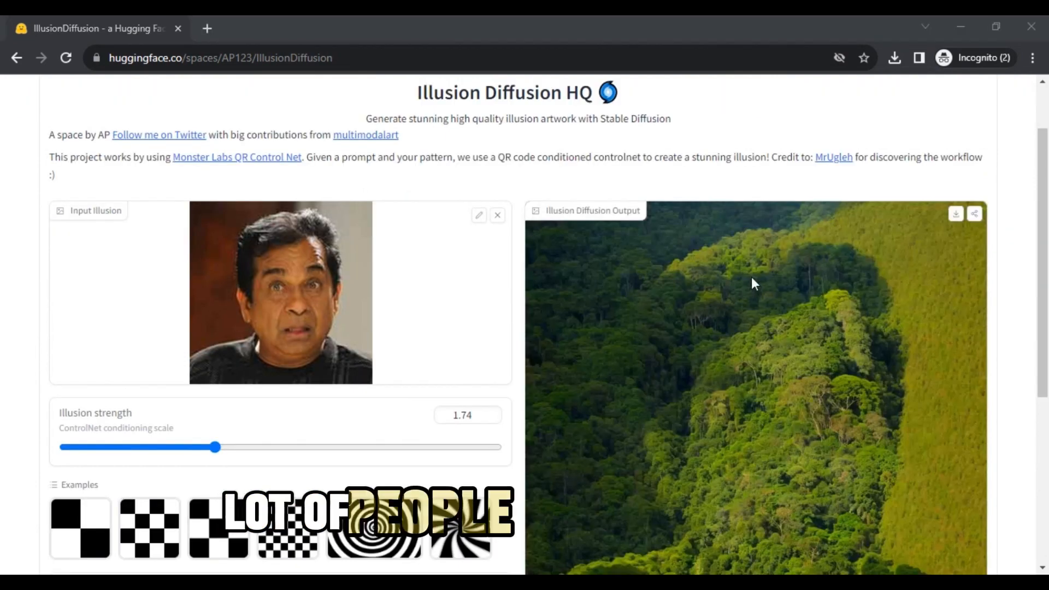
scroll(751, 277, "down", 2)
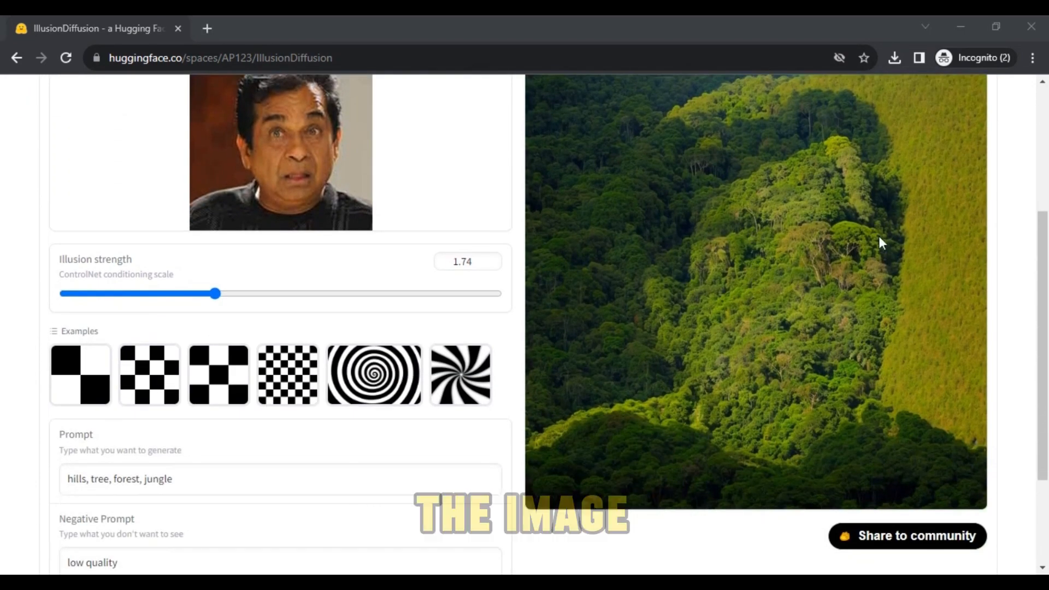
scroll(885, 247, "up", 2)
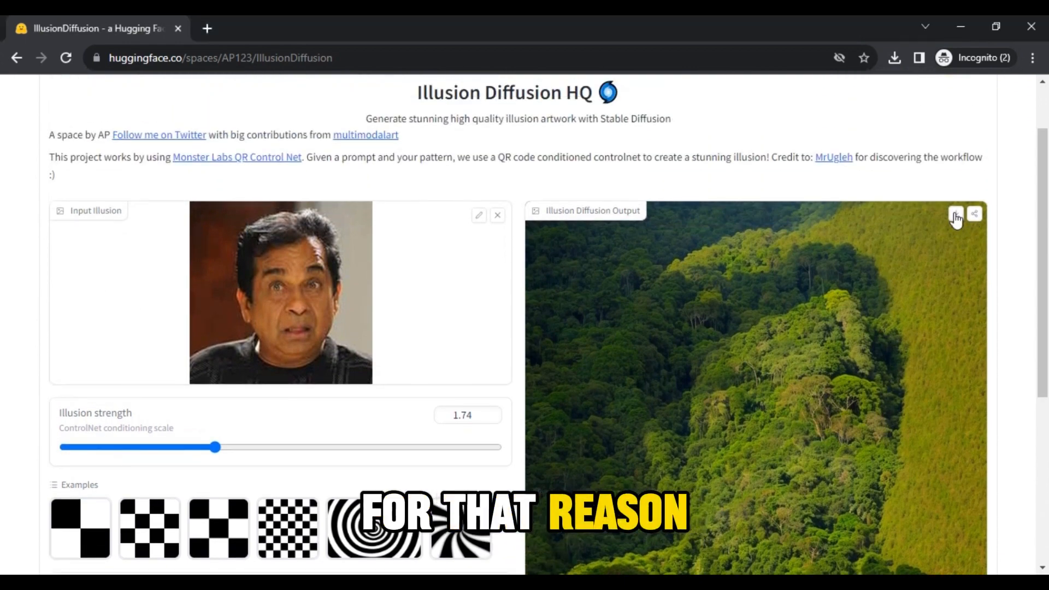
left_click(954, 214)
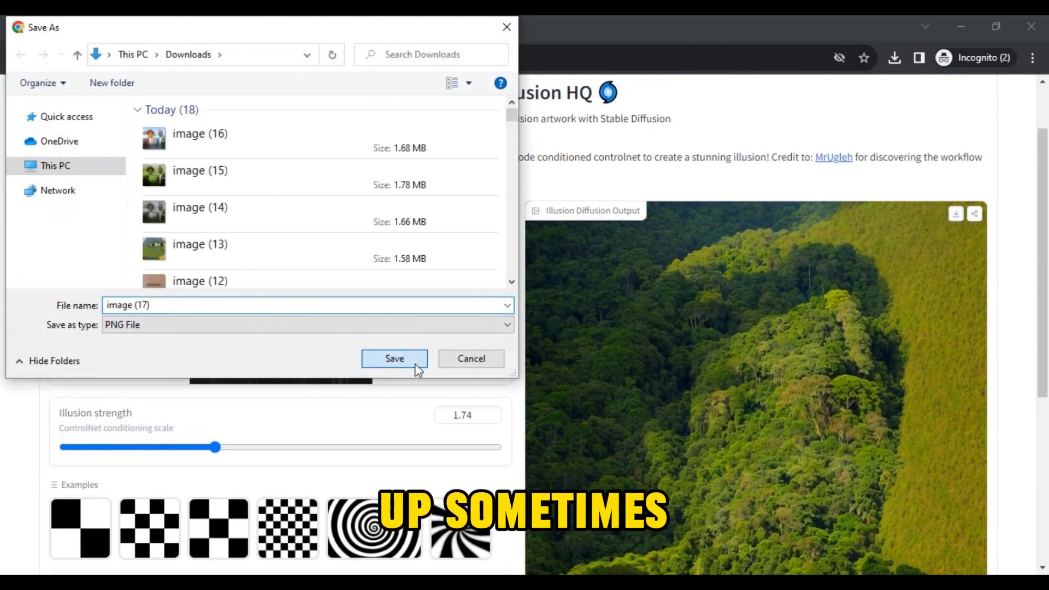
left_click(415, 362)
Replace the prompt with "Flower, Garden, Tree" and generate another illusion image.
scroll(607, 353, "down", 5)
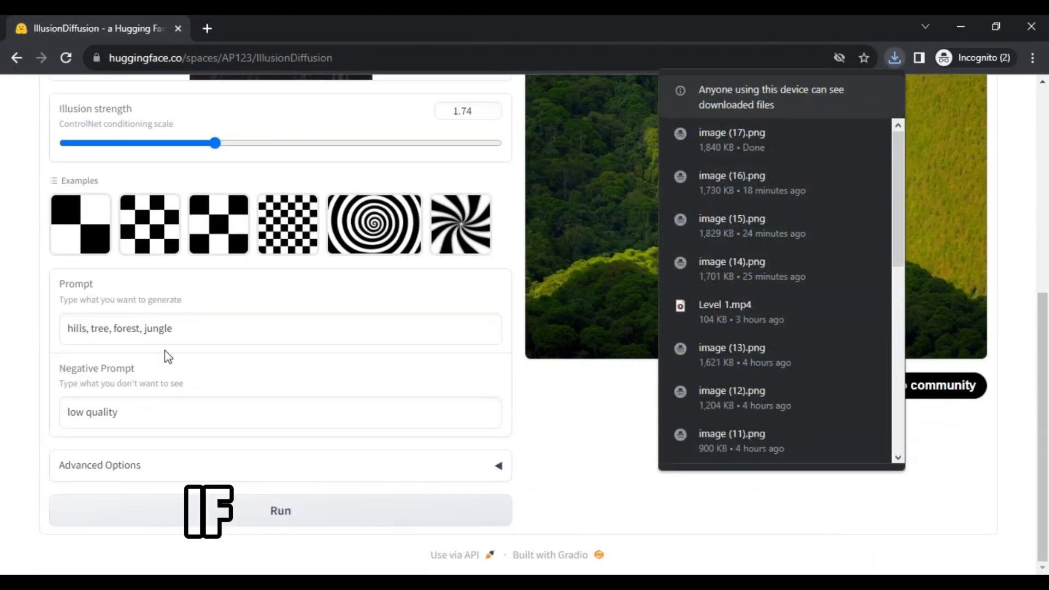
left_click_drag(196, 335, 34, 345)
key("BackSpace")
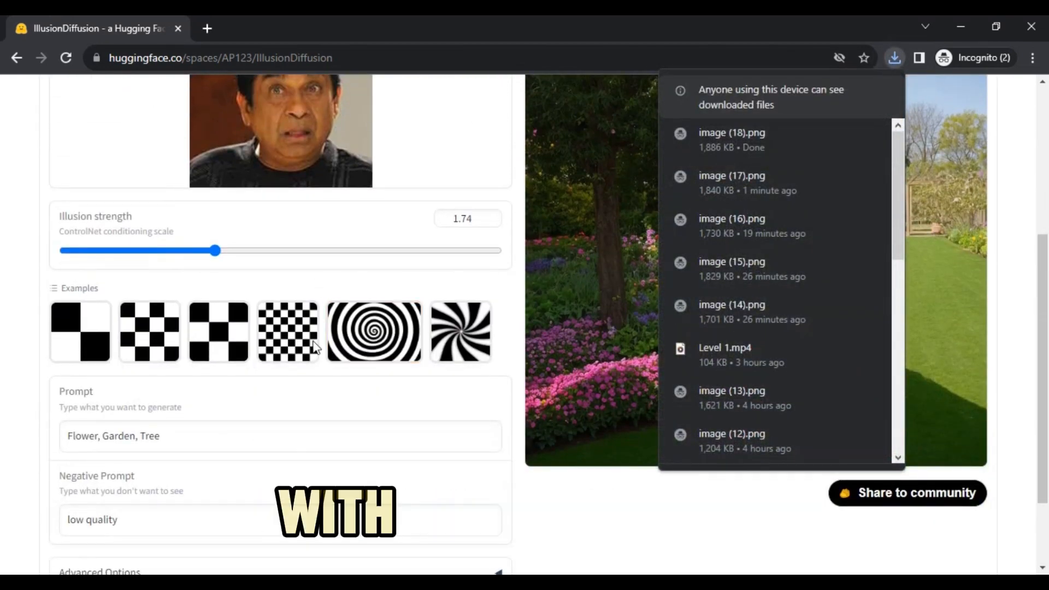
Lower the illusion strength to 1.07 and regenerate the flower garden image to compare the effect.
scroll(198, 316, "down", 1)
scroll(199, 316, "down", 2)
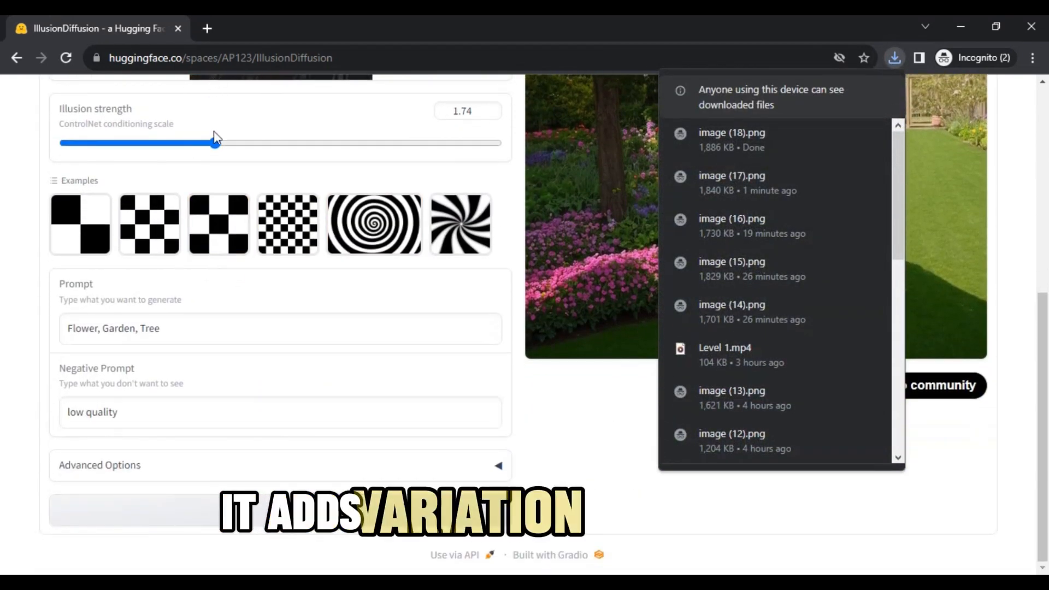
left_click_drag(217, 144, 156, 154)
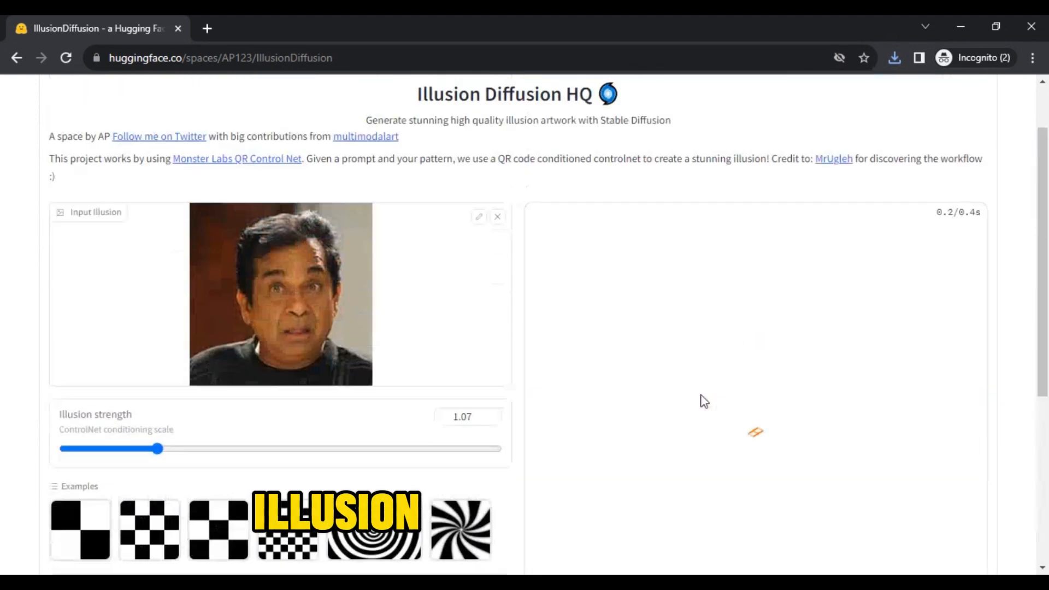
scroll(726, 295, "down", 2)
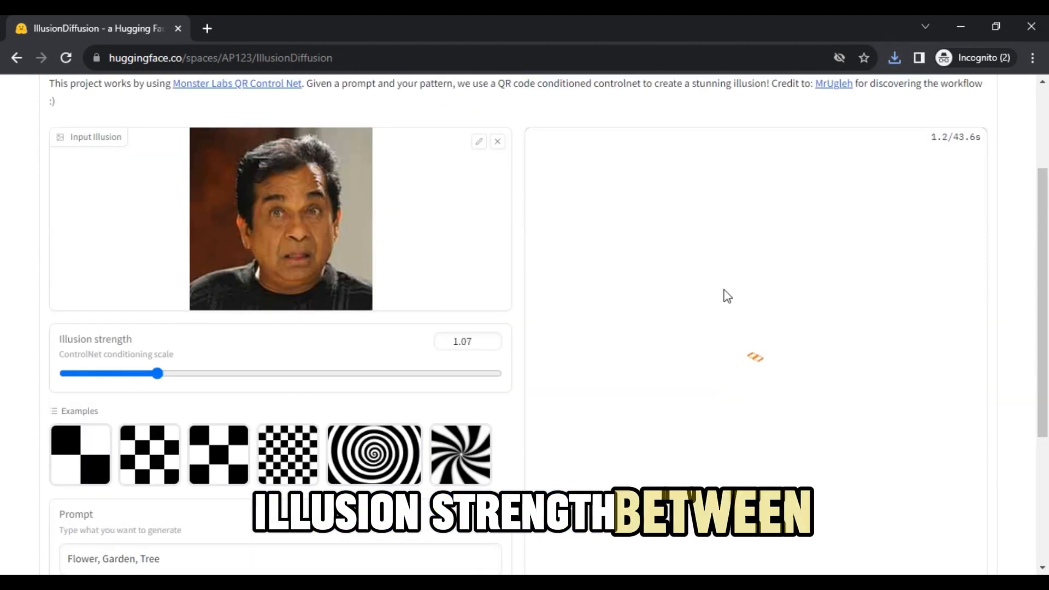
scroll(727, 297, "down", 1)
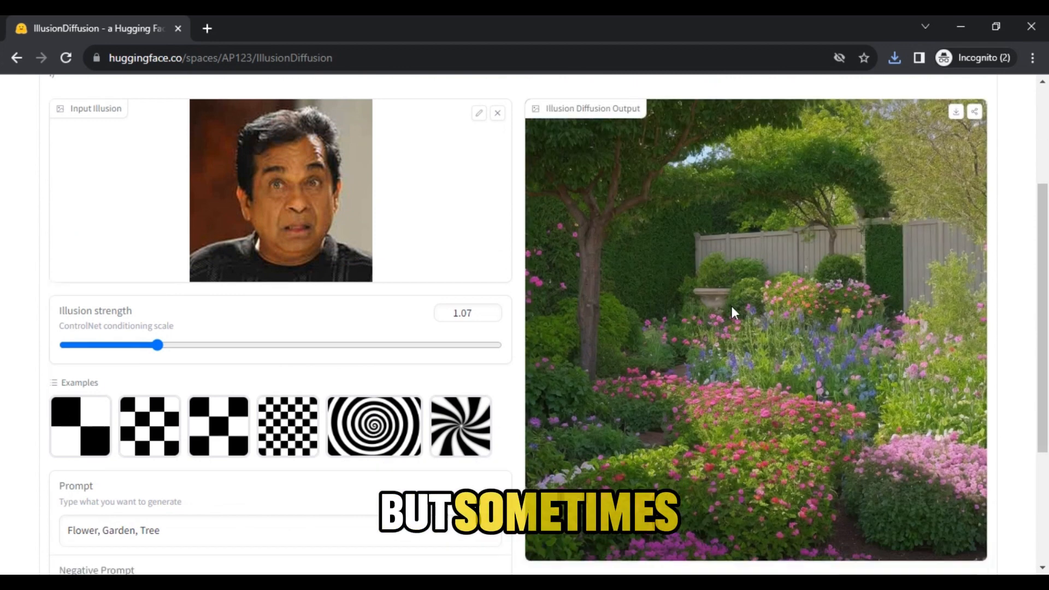
Generate a new illusion image with the illusion strength at 1.73 and the prompt "Market".
scroll(830, 313, "up", 1)
left_click_drag(157, 373, 220, 368)
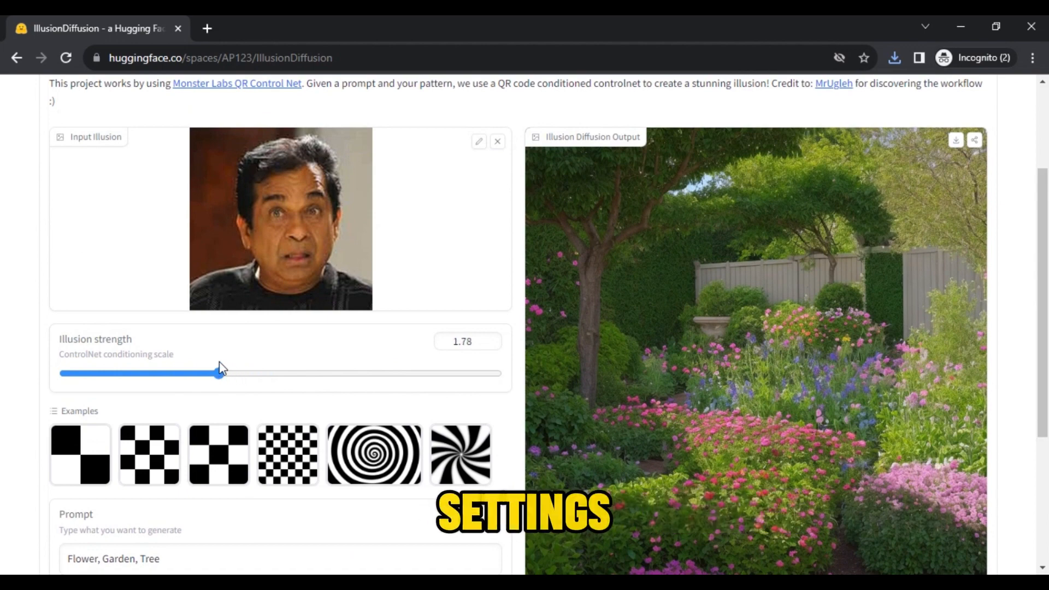
scroll(228, 350, "down", 4)
left_click_drag(159, 330, 72, 300)
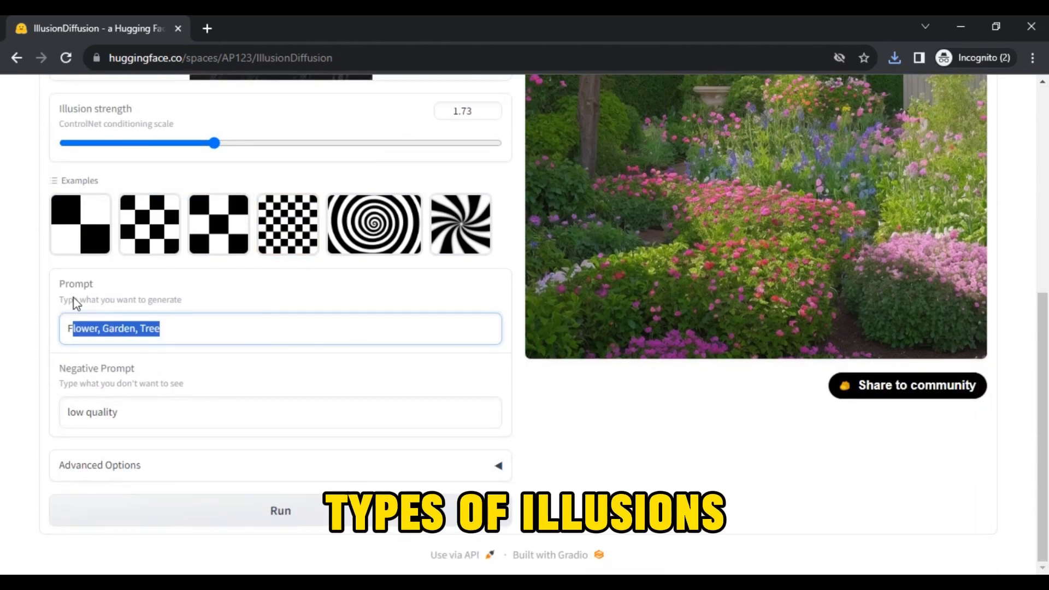
key("BackSpace")
key("Return")
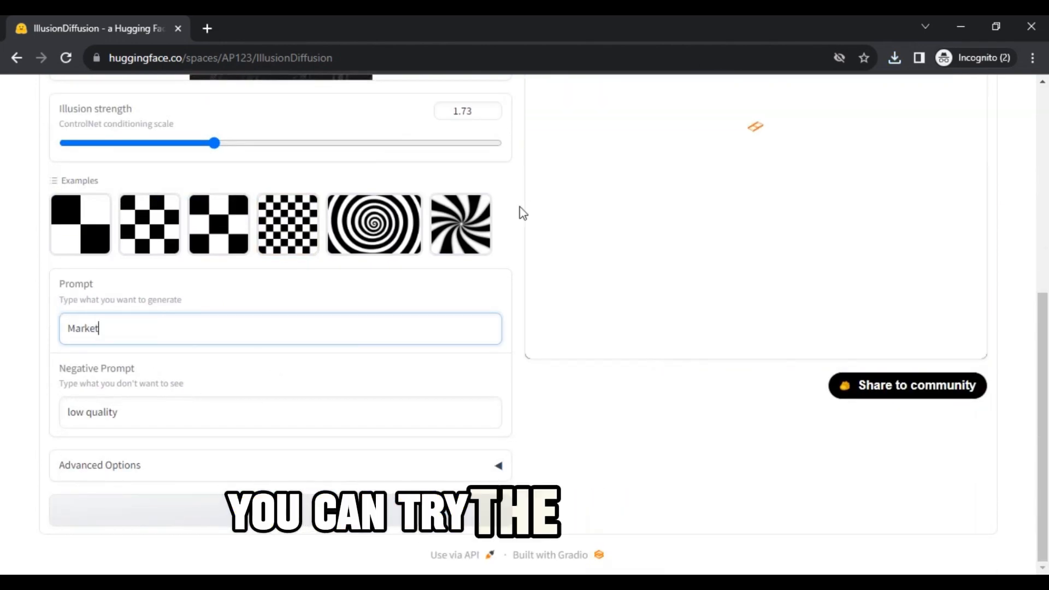
scroll(698, 239, "up", 4)
scroll(416, 371, "down", 1)
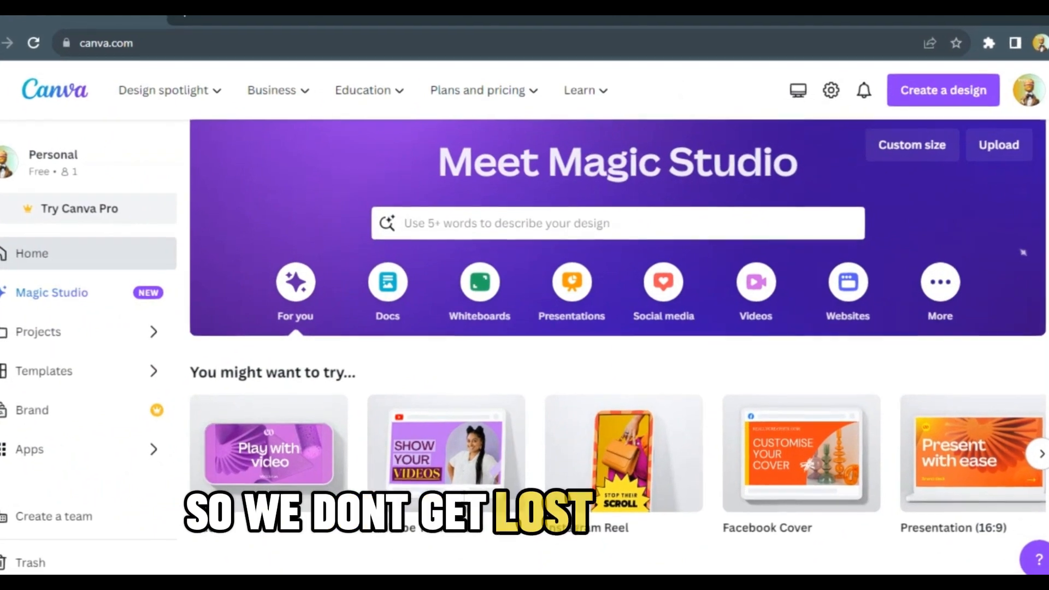
Switch to Canva, create a blank 1920 × 1080 px video design, and close the Canva home page.
scroll(1016, 251, "down", 2)
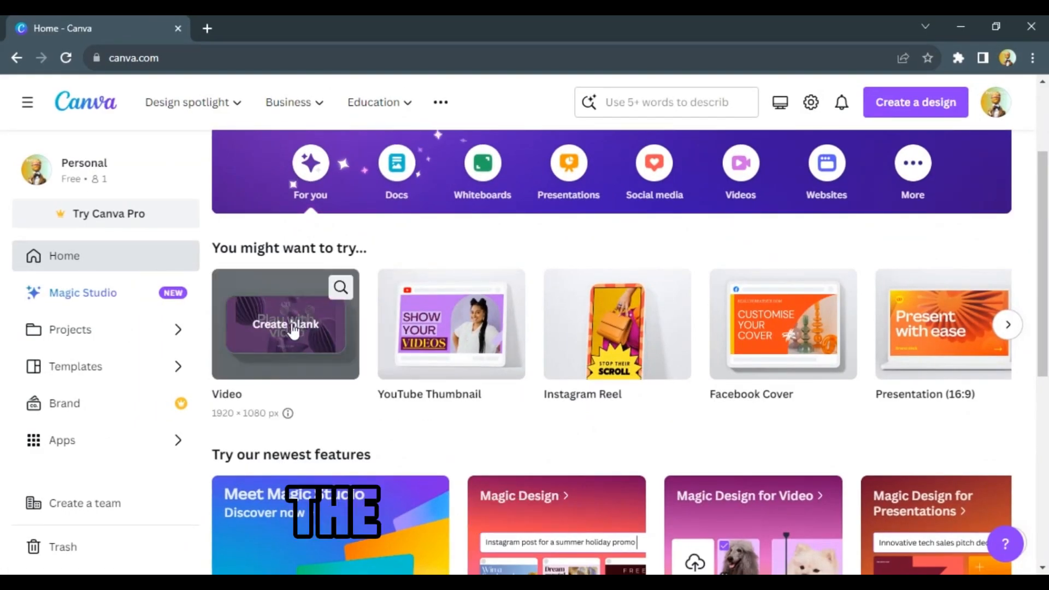
left_click(293, 326)
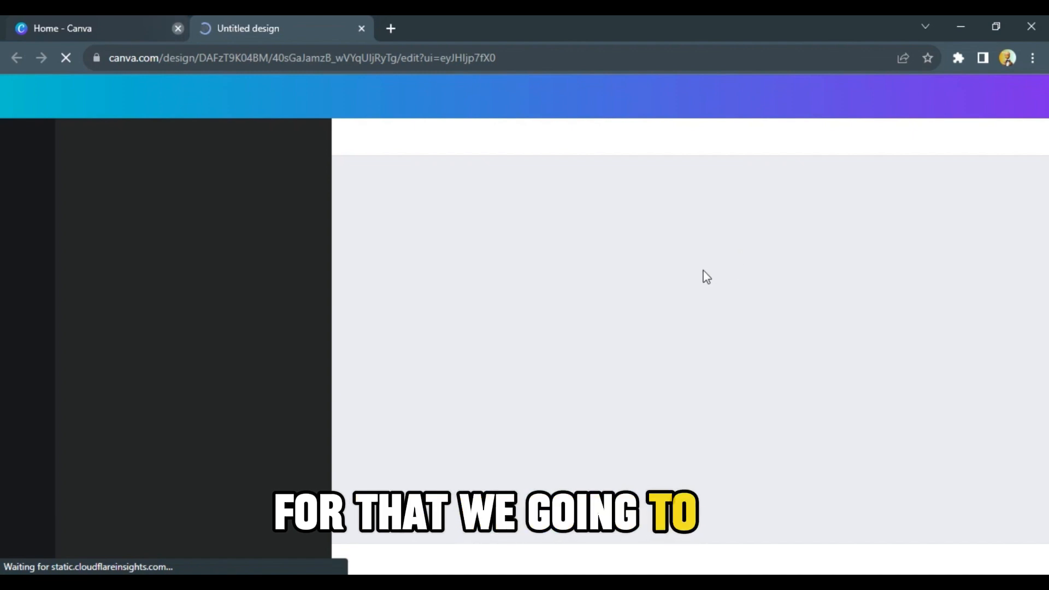
left_click(178, 29)
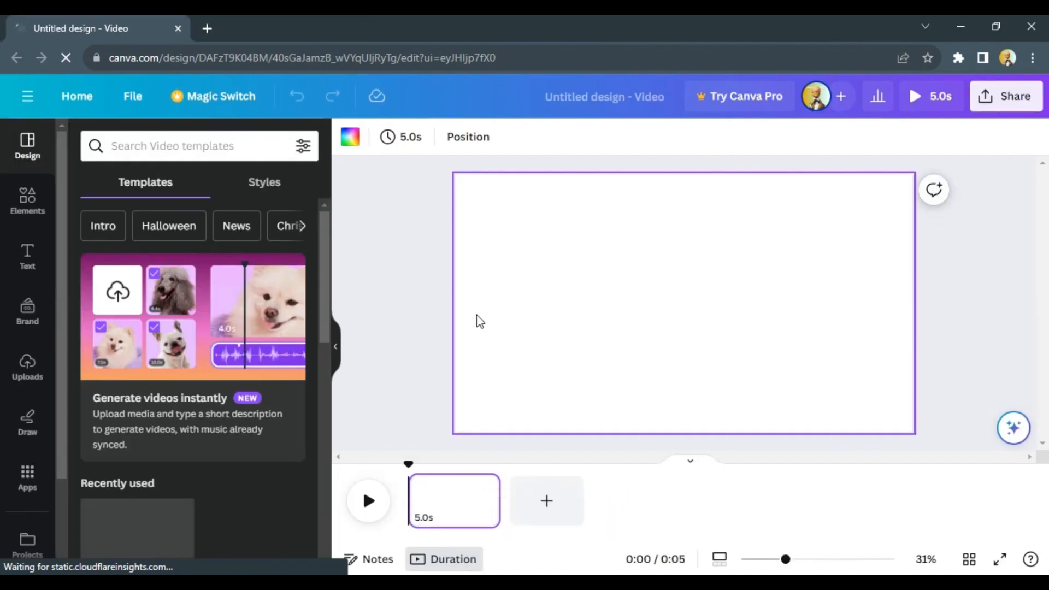
left_click(383, 328)
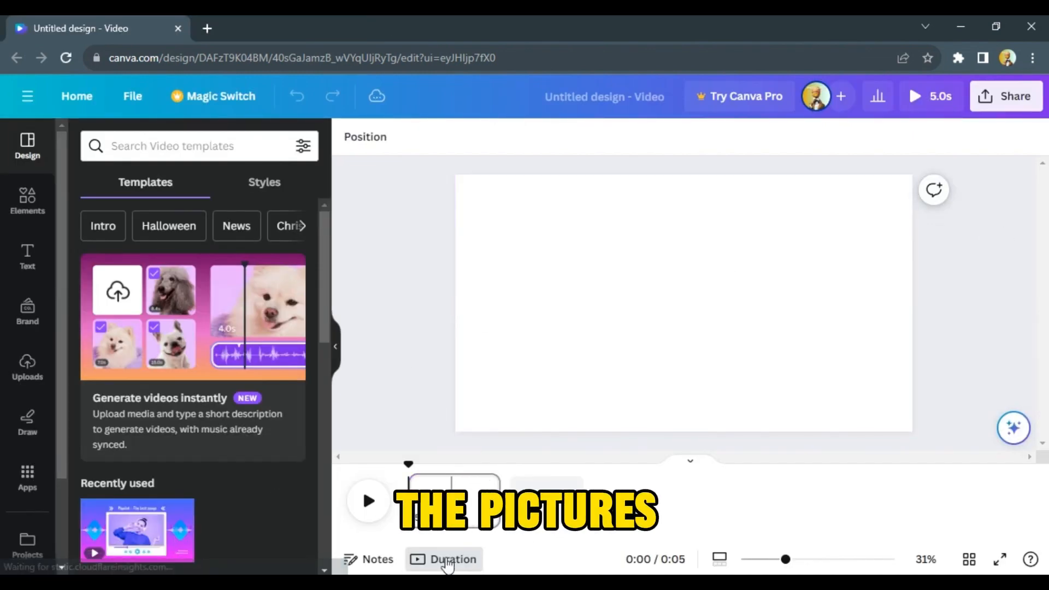
Upload the AI-generated images, including image (10) to image (16), from the Downloads folder to the Canva video design.
mouse_move(428, 582)
left_click(429, 527)
left_click(368, 304)
left_click(432, 295, "ctrl")
left_click(512, 295, "ctrl")
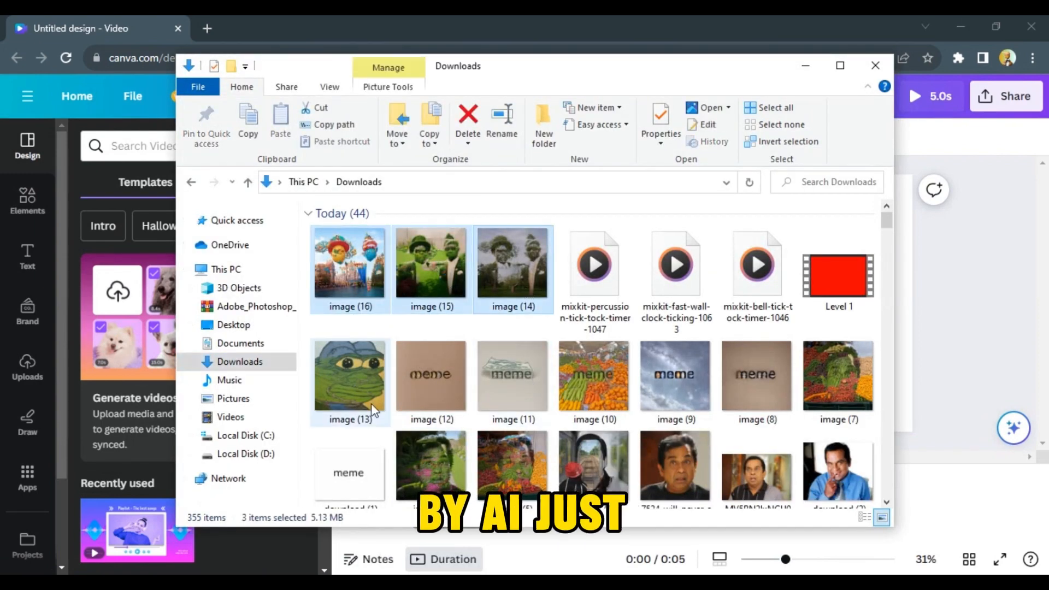
left_click(370, 409, "ctrl")
left_click(432, 391, "ctrl")
left_click(512, 388, "ctrl")
left_click(595, 385, "ctrl")
left_click(756, 382, "ctrl")
left_click(829, 380, "ctrl")
left_click(595, 465, "ctrl")
left_click_drag(595, 459, 145, 350)
left_click(808, 66)
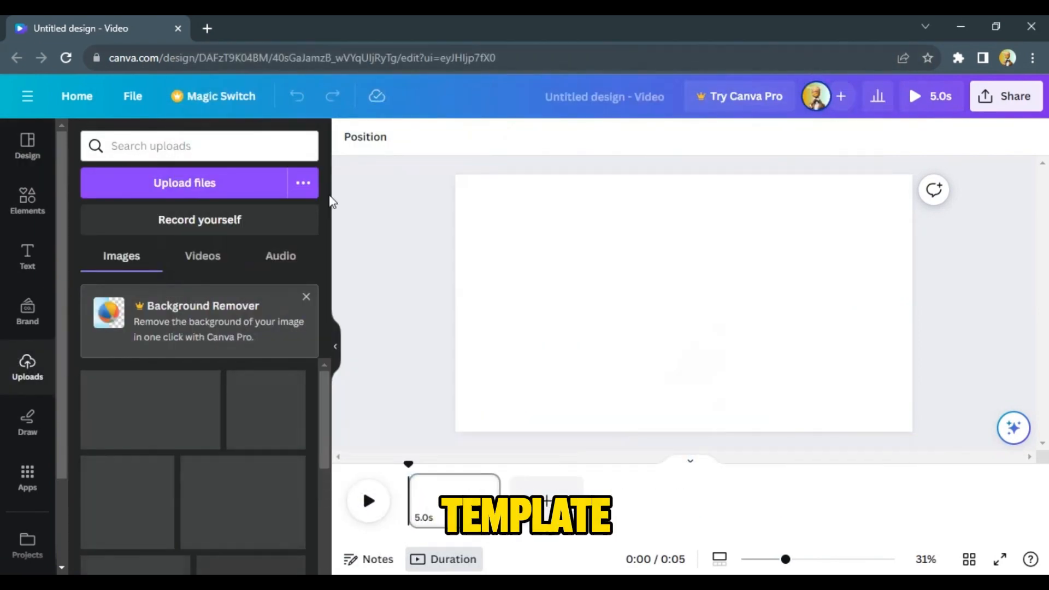
Place a square shape from the elements library in the upper-left corner of the blank video page.
left_click(26, 201)
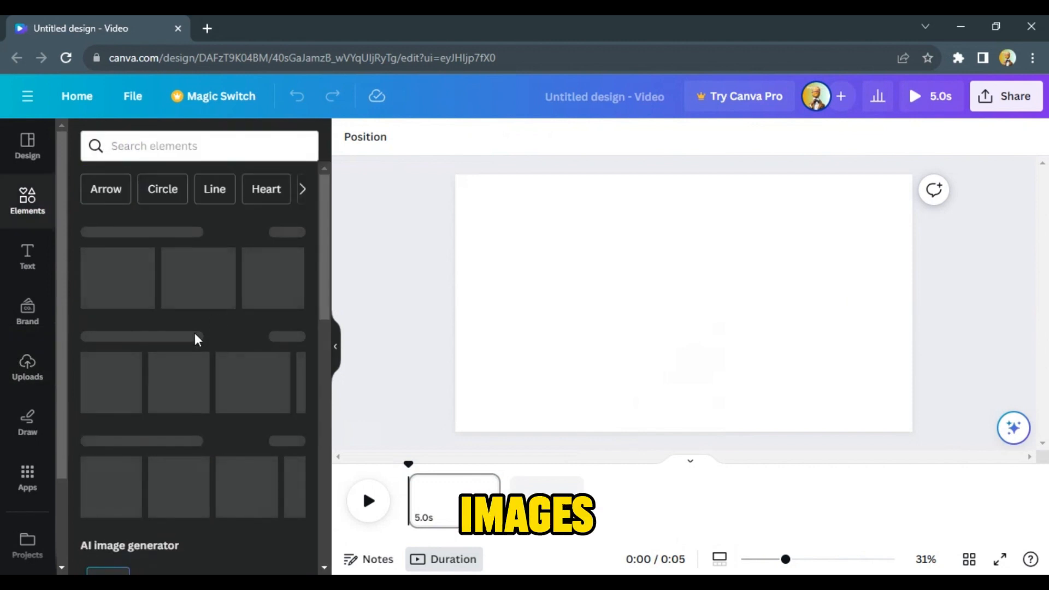
left_click_drag(101, 373, 475, 198)
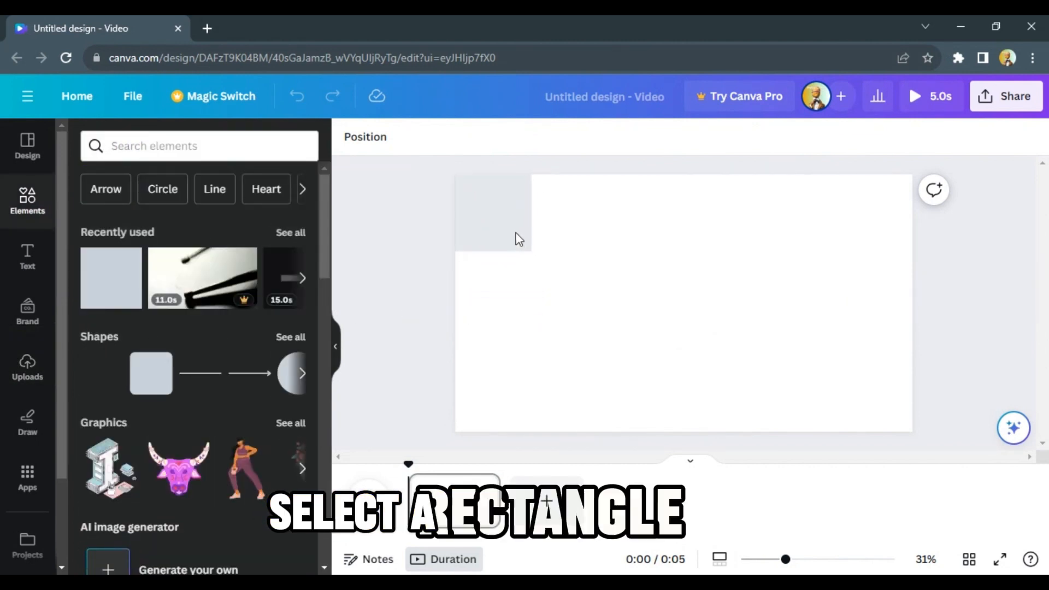
Enlarge the square to cover the whole page as a grey background and give it a thin black border.
left_click(530, 254)
left_click_drag(532, 252, 912, 432)
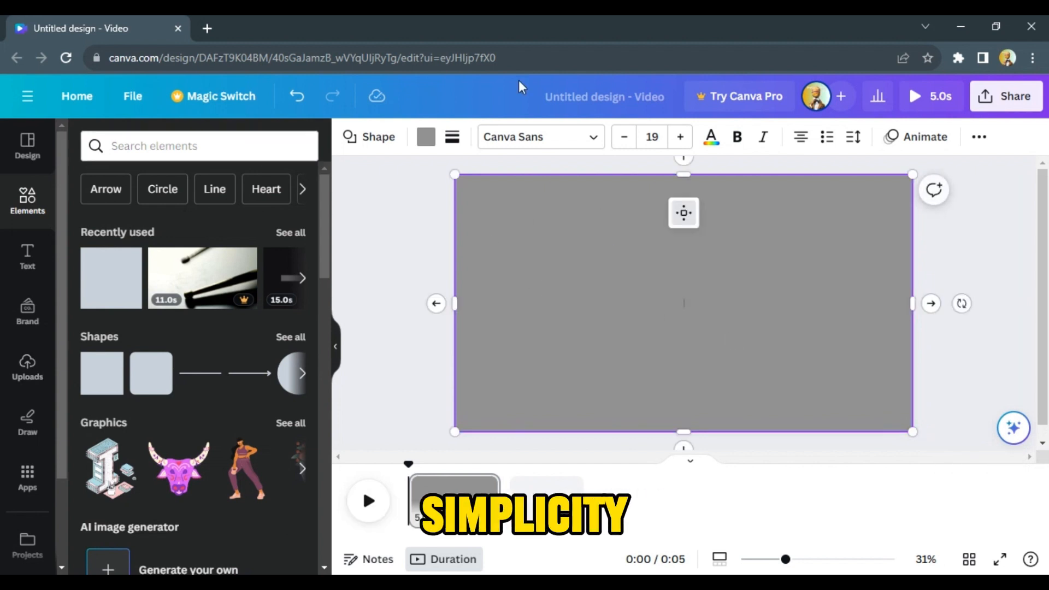
left_click(453, 136)
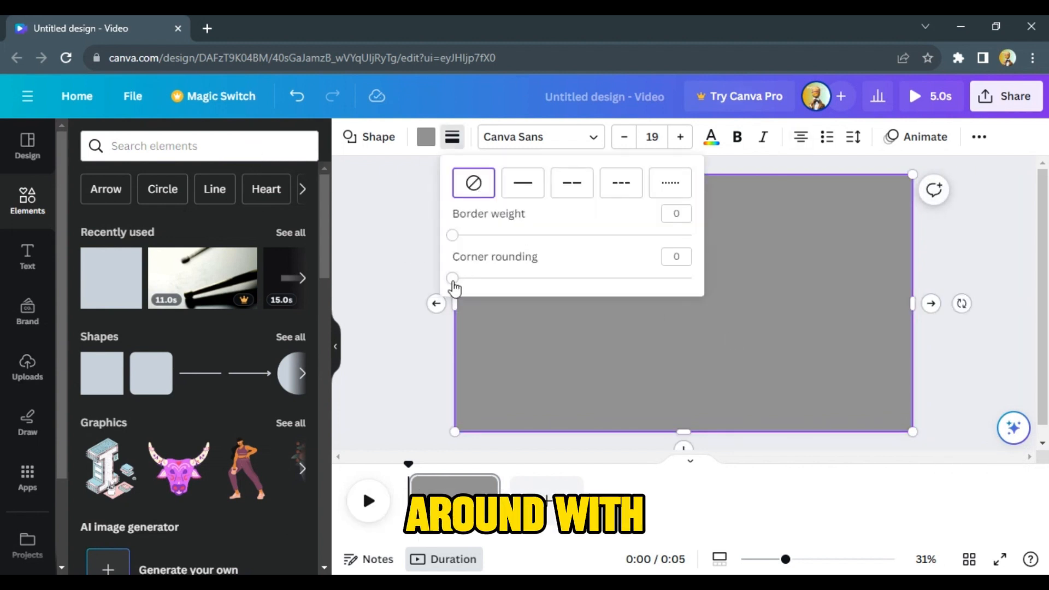
mouse_move(452, 235)
left_mouse_down()
mouse_move(502, 234)
mouse_move(473, 235)
left_mouse_up()
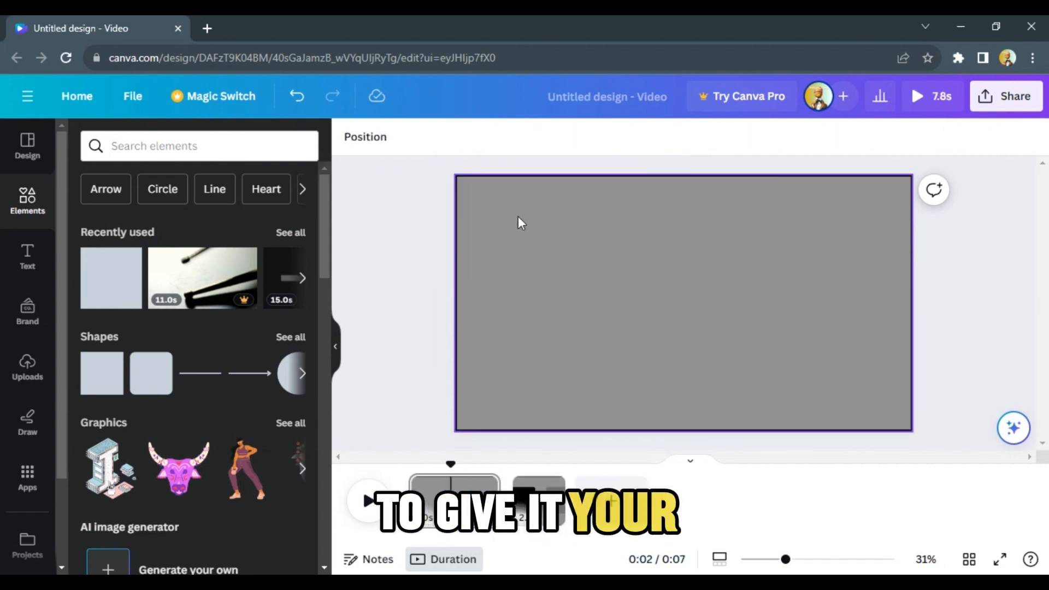
Add the uploaded statue illusion image to the page, enlarge it to the full page height and centre it.
left_click(27, 366)
left_click_drag(125, 487, 670, 268)
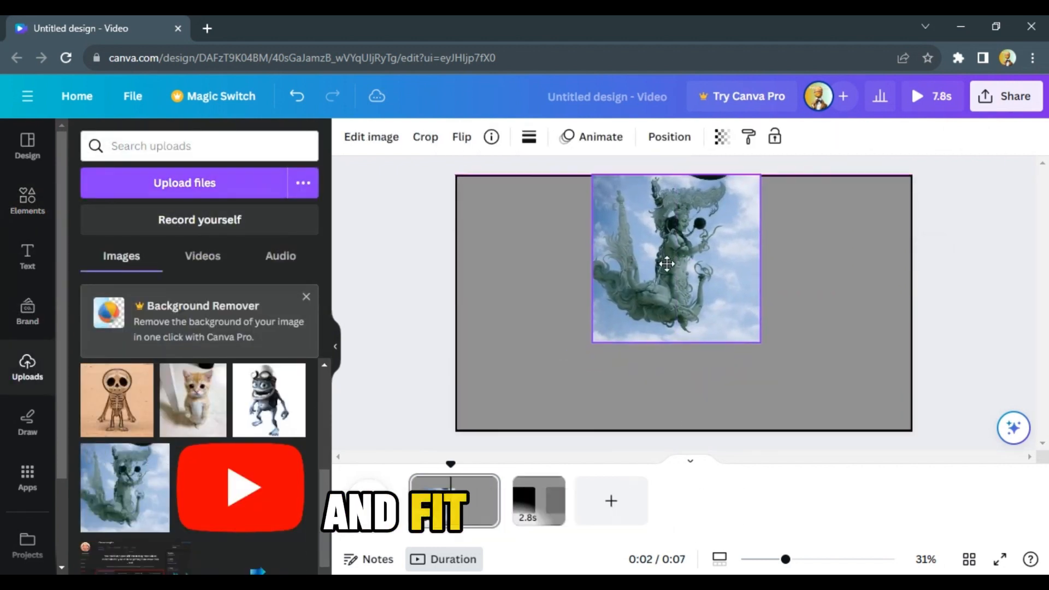
left_click_drag(766, 348, 847, 432)
left_click_drag(710, 300, 694, 300)
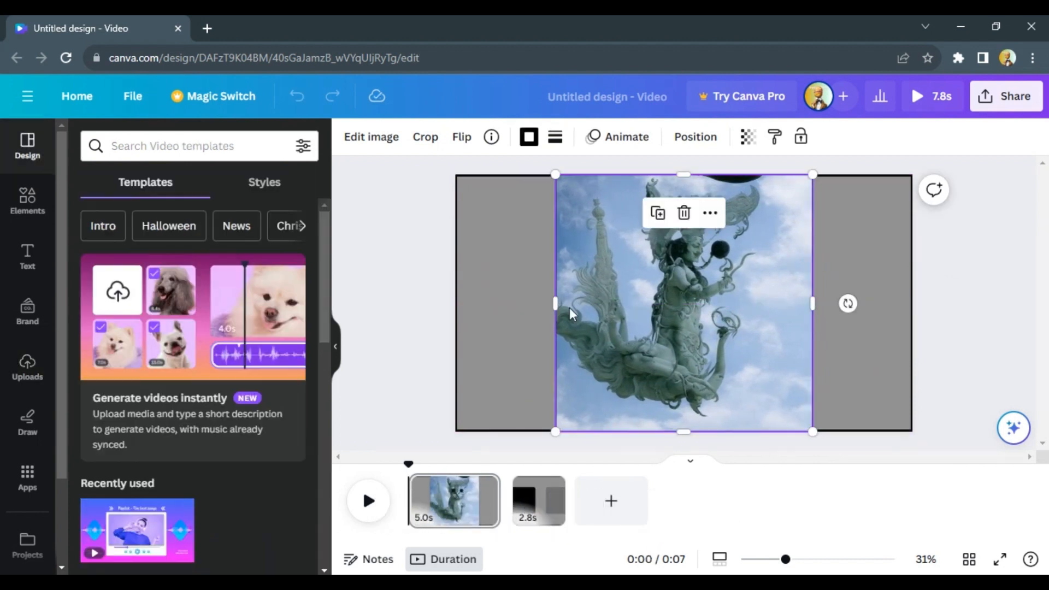
Set the black border weight of the illusion image to 9 and increase its corner rounding.
left_click(528, 136)
left_click(555, 137)
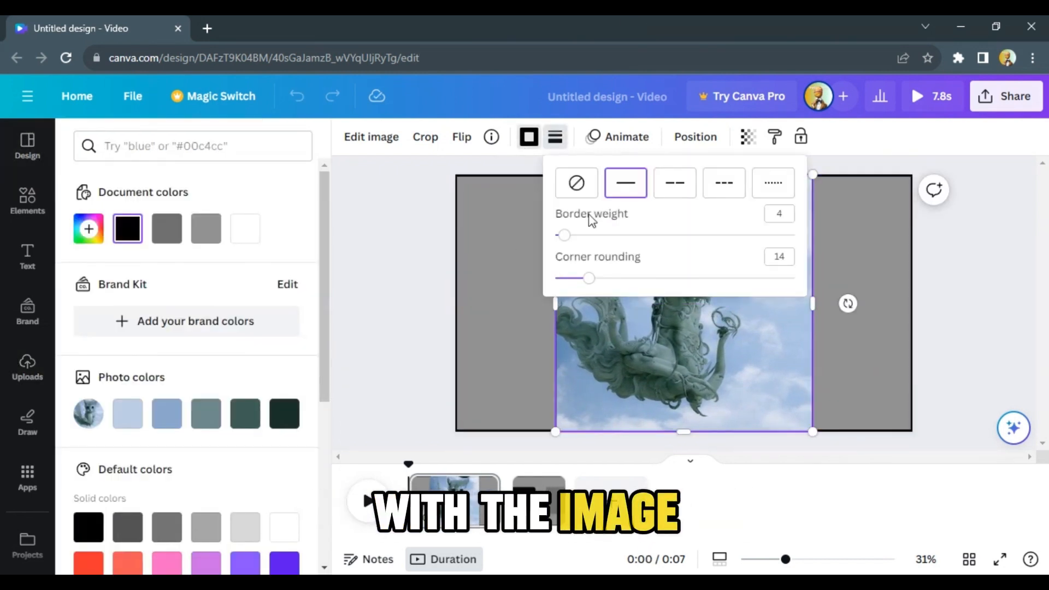
left_click_drag(563, 240, 577, 236)
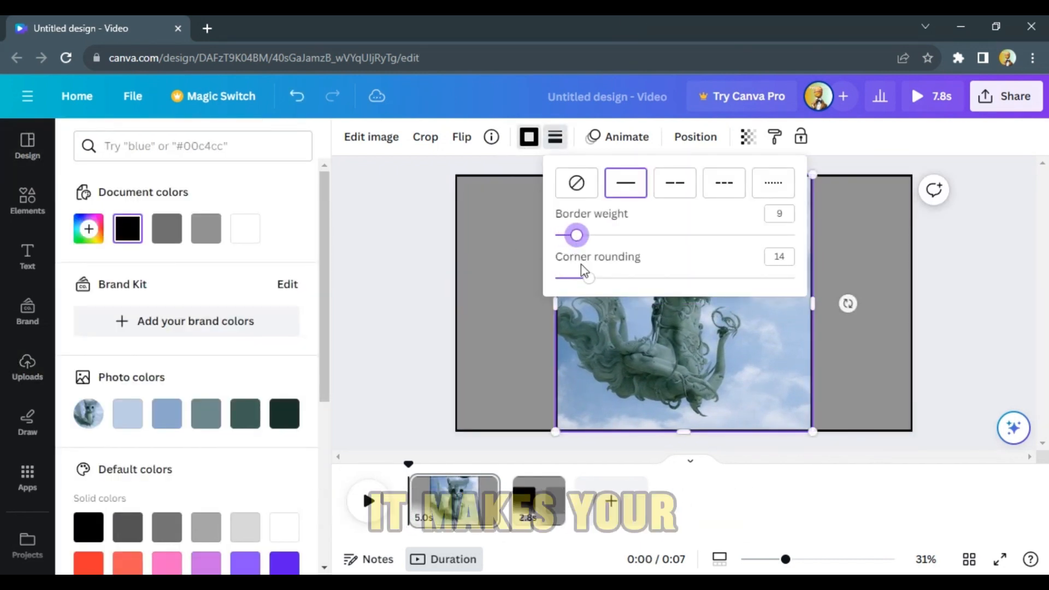
left_click_drag(588, 278, 652, 279)
left_click(499, 262)
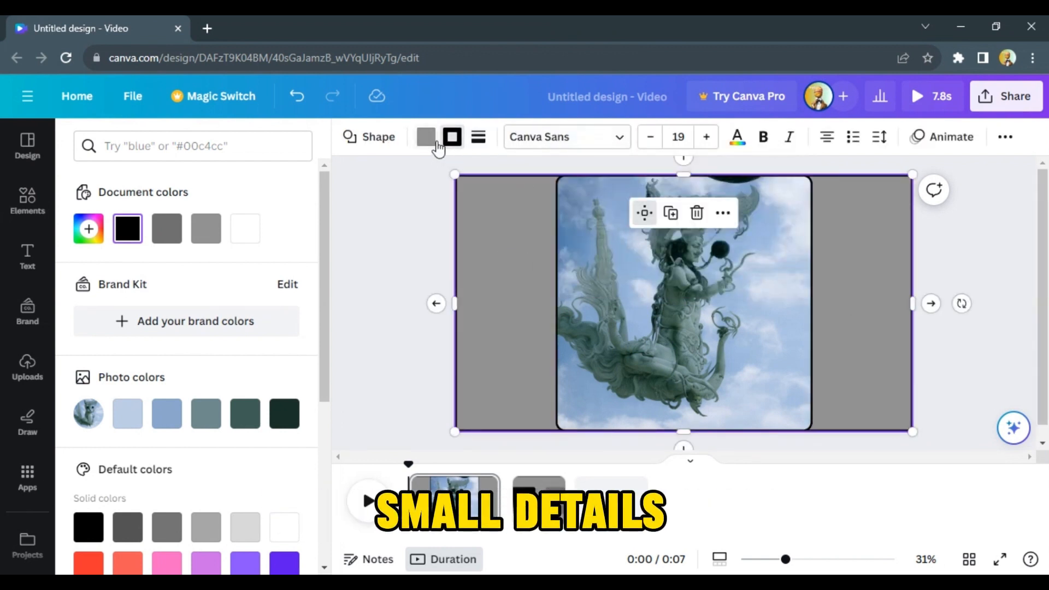
left_click(471, 144)
left_click(336, 346)
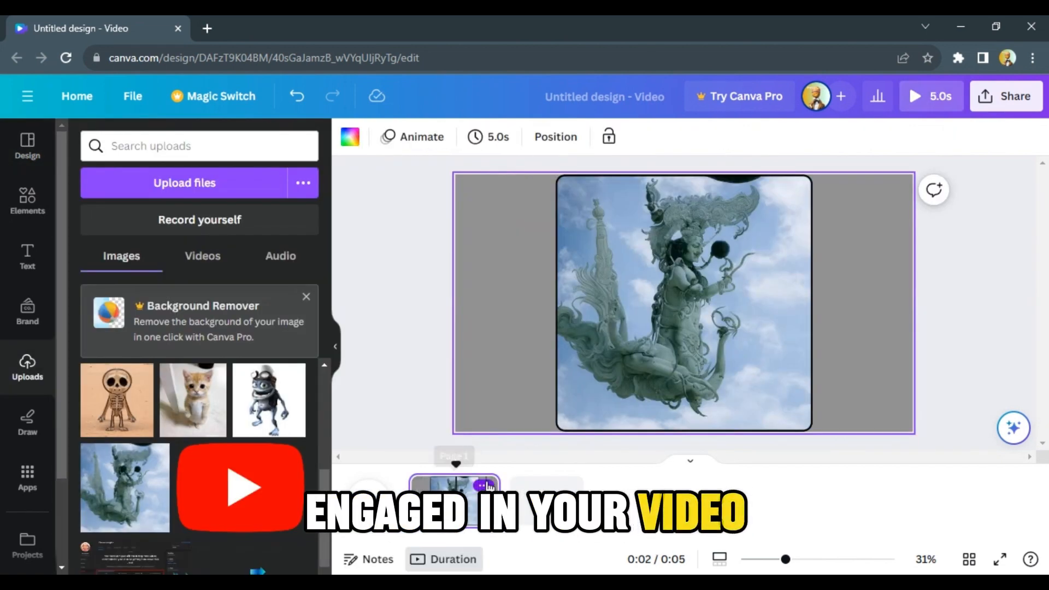
Duplicate the first page and move the playhead into the copy.
right_click(454, 499)
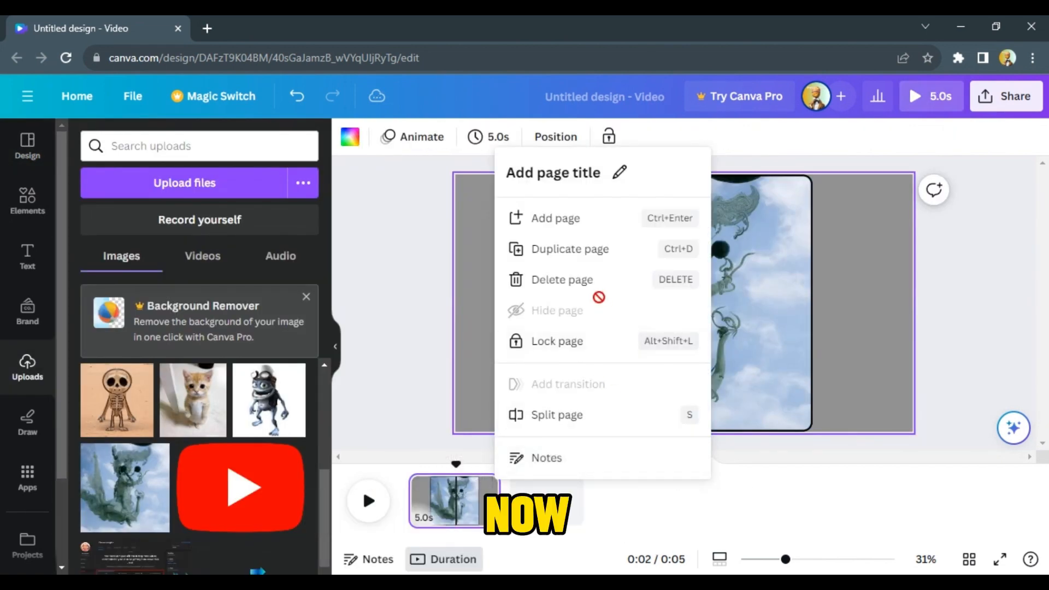
left_click(593, 252)
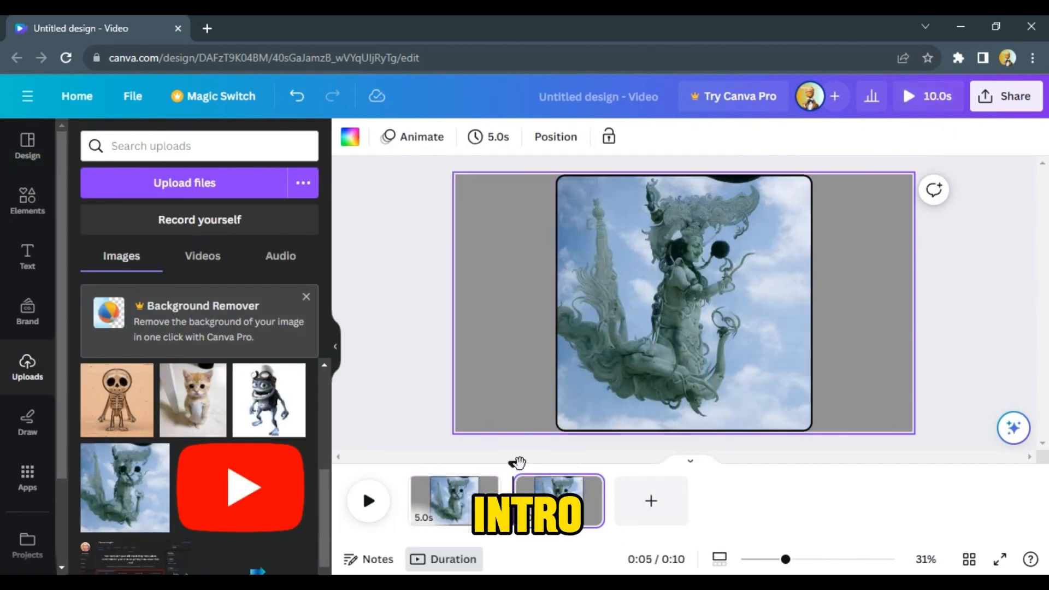
left_click(529, 464)
On the second page, shrink the illusion image and arrange two equally sized copies of it side by side.
left_click(732, 346)
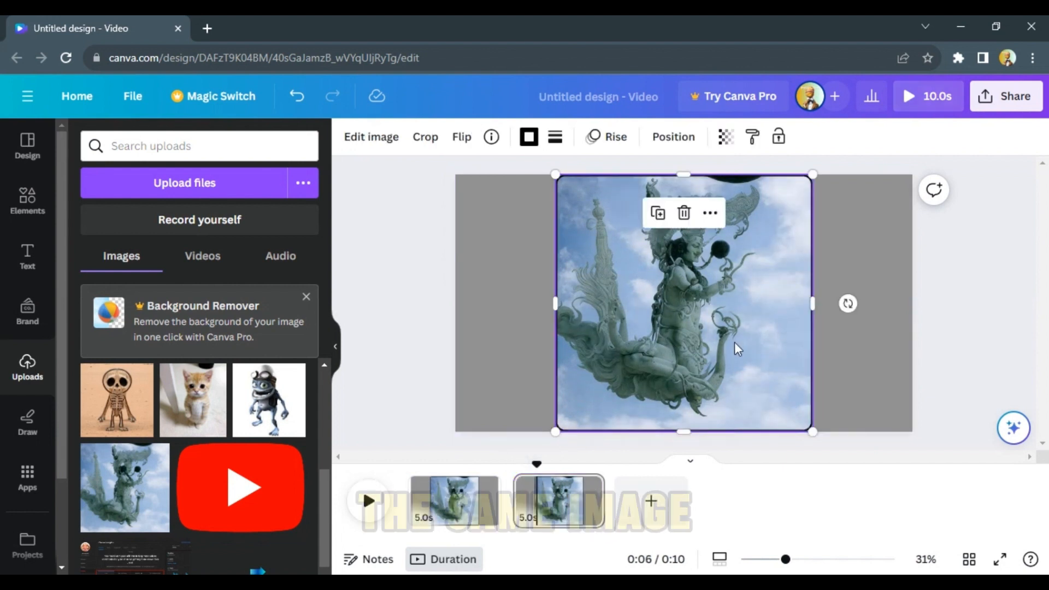
left_click_drag(699, 332, 673, 293)
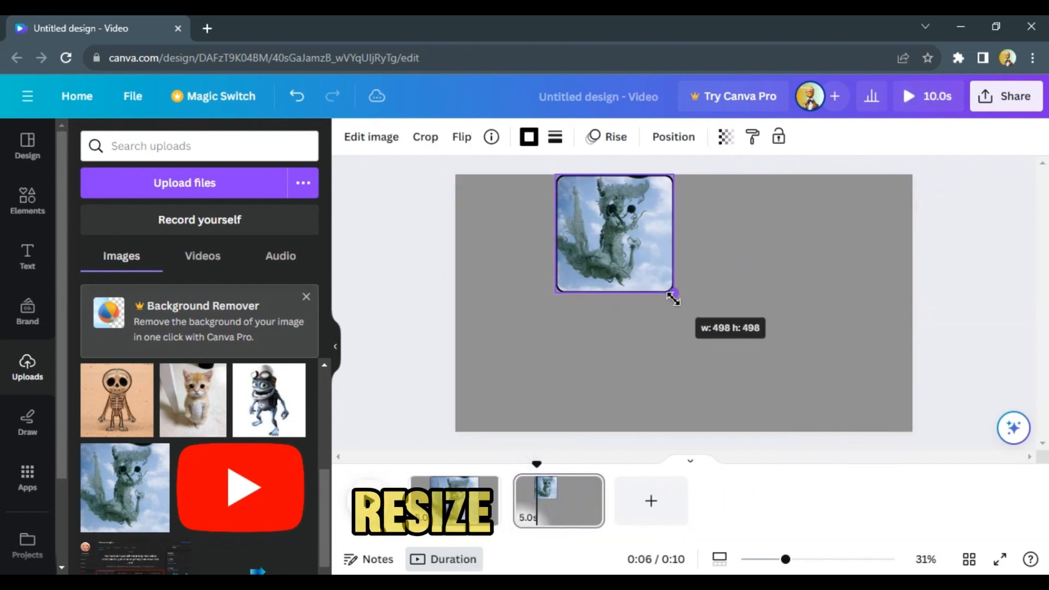
left_click_drag(614, 240, 594, 308)
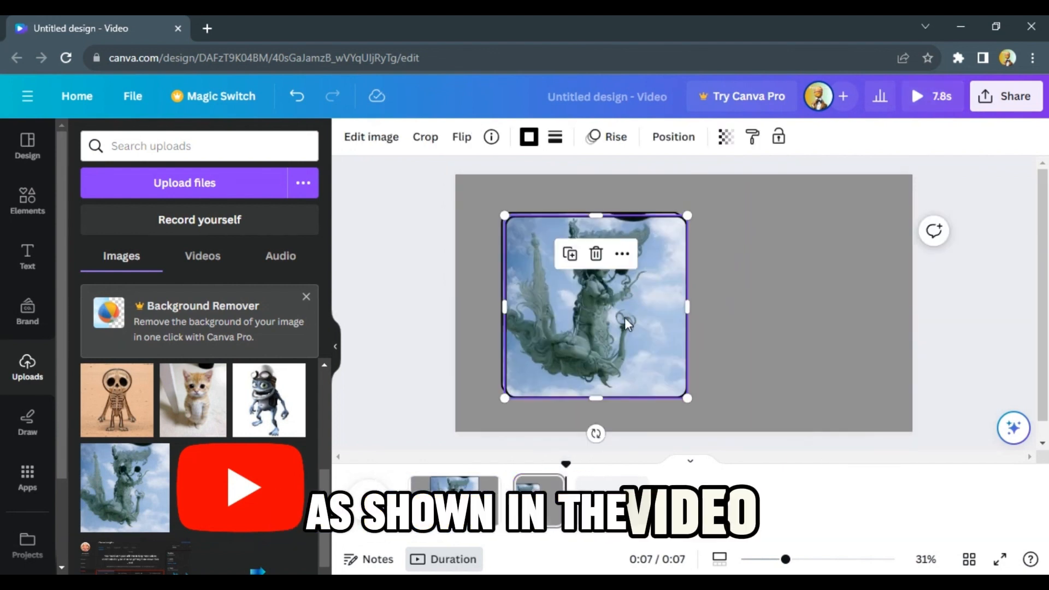
left_click_drag(625, 318, 830, 314)
left_click(677, 383)
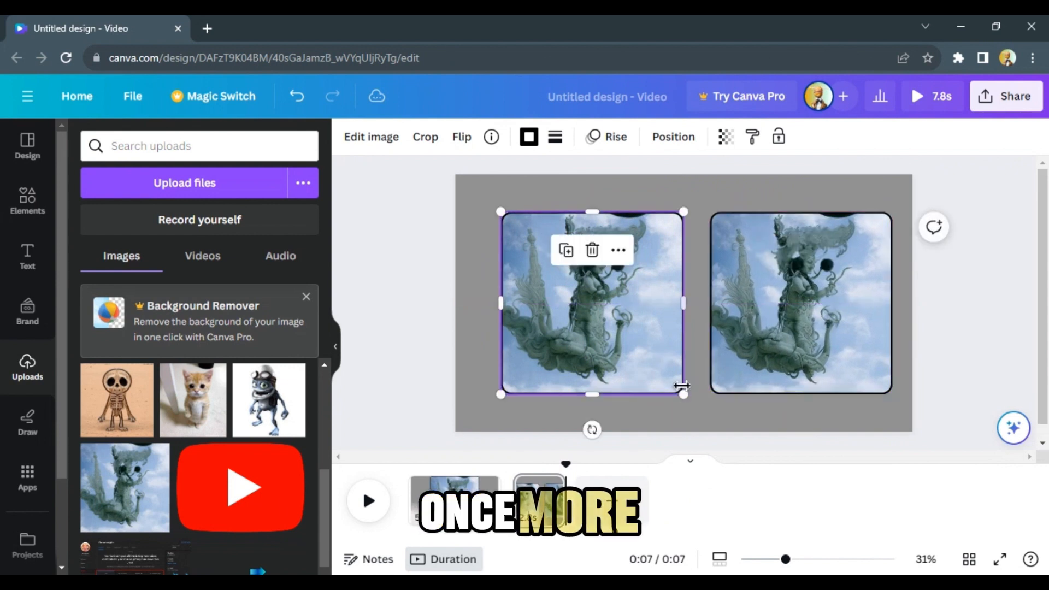
left_click_drag(682, 394, 680, 392)
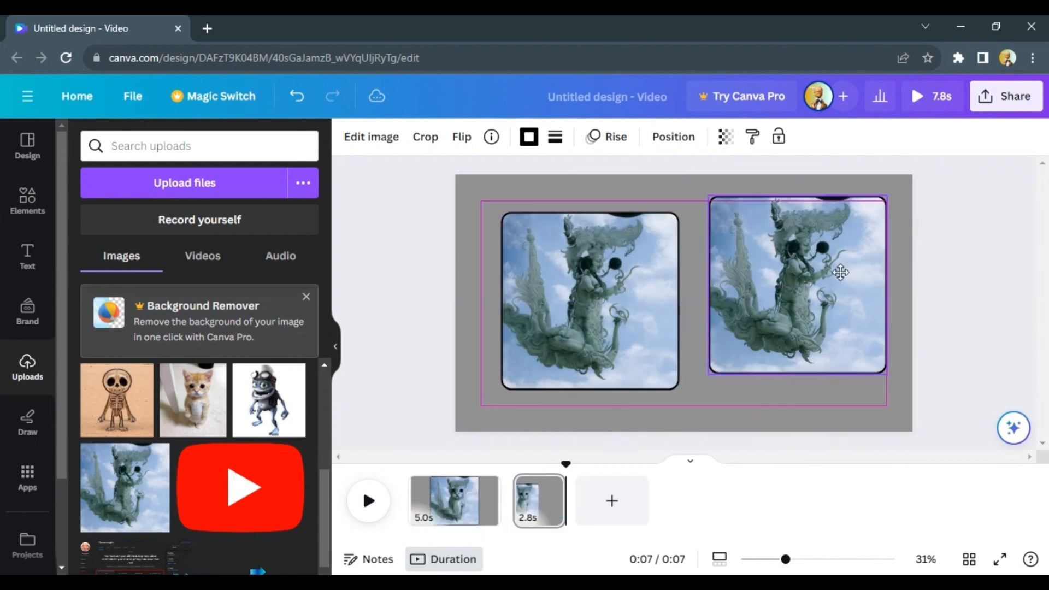
mouse_move(826, 277)
left_mouse_down()
mouse_move(840, 294)
mouse_move(826, 295)
left_mouse_up()
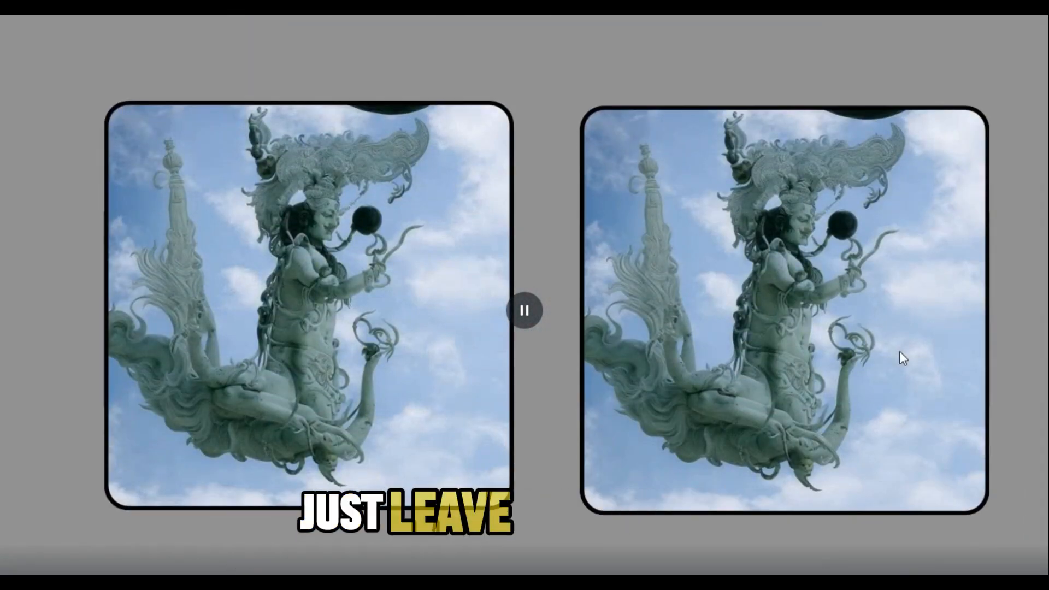
Leave the full-screen preview and return to the start of the first page.
key("Escape")
left_click(935, 453)
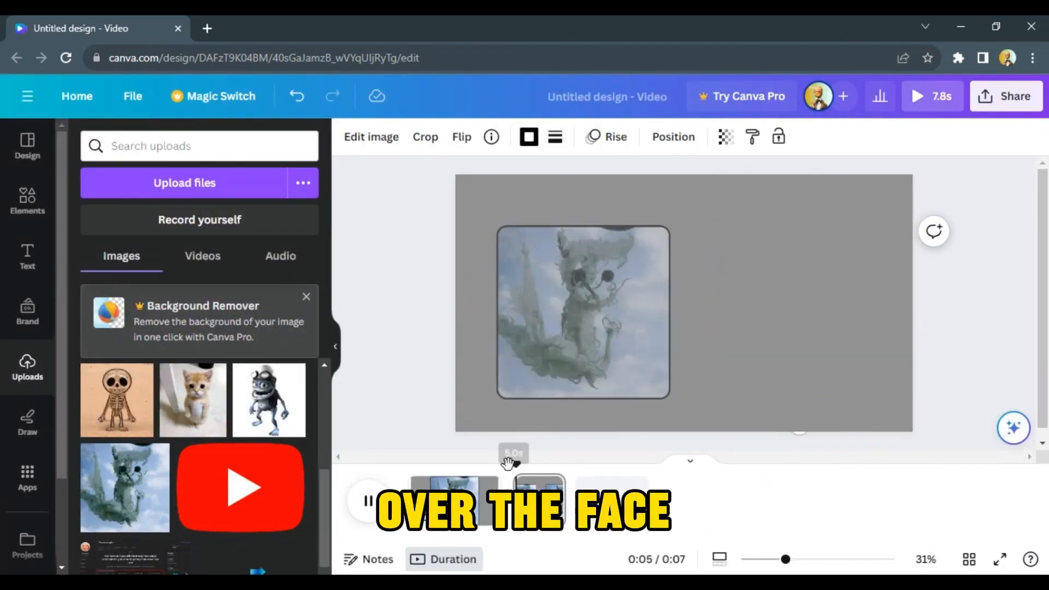
left_click(440, 481)
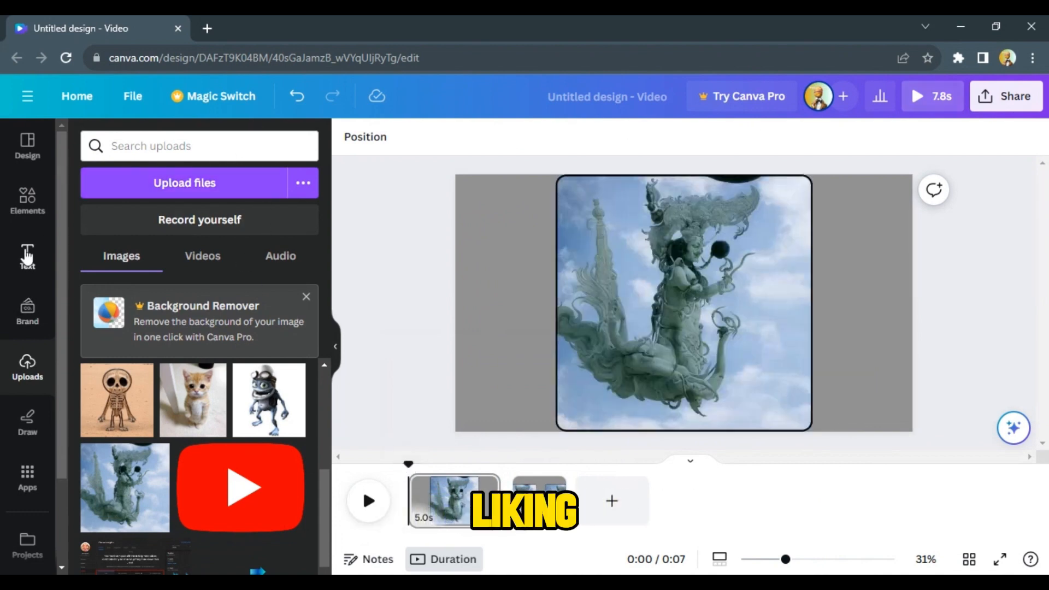
Add a text box with the text "Guess The Picture" to the first page.
left_click(26, 255)
left_click(227, 191)
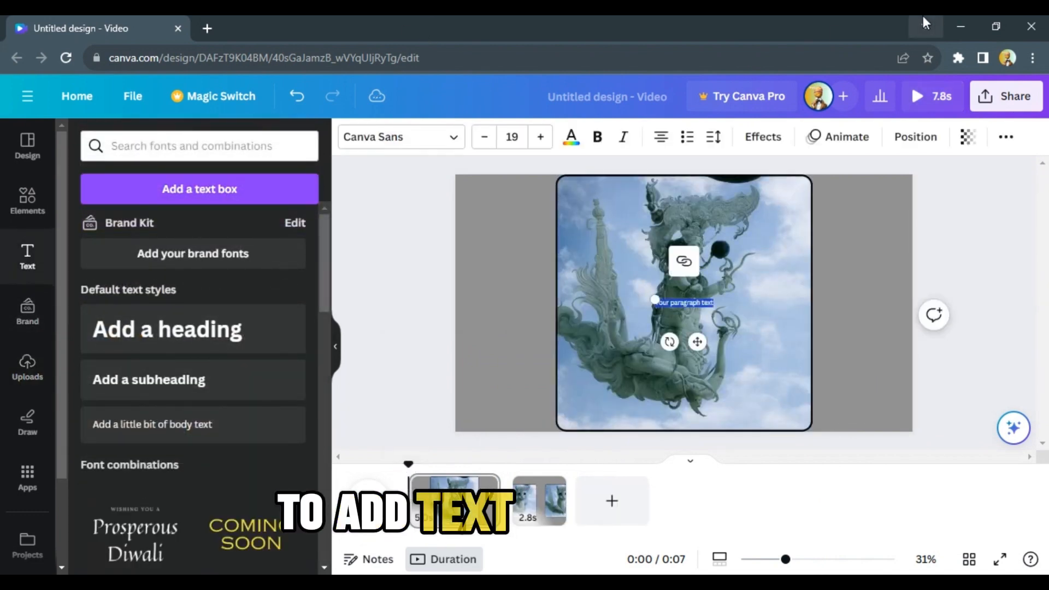
key("BackSpace")
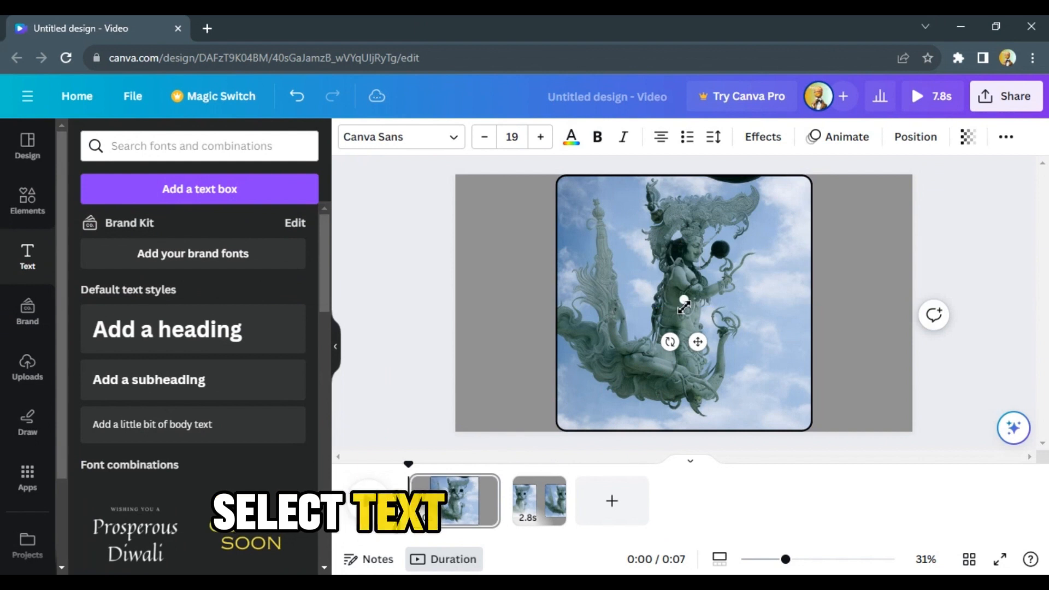
type("Guess The Picture")
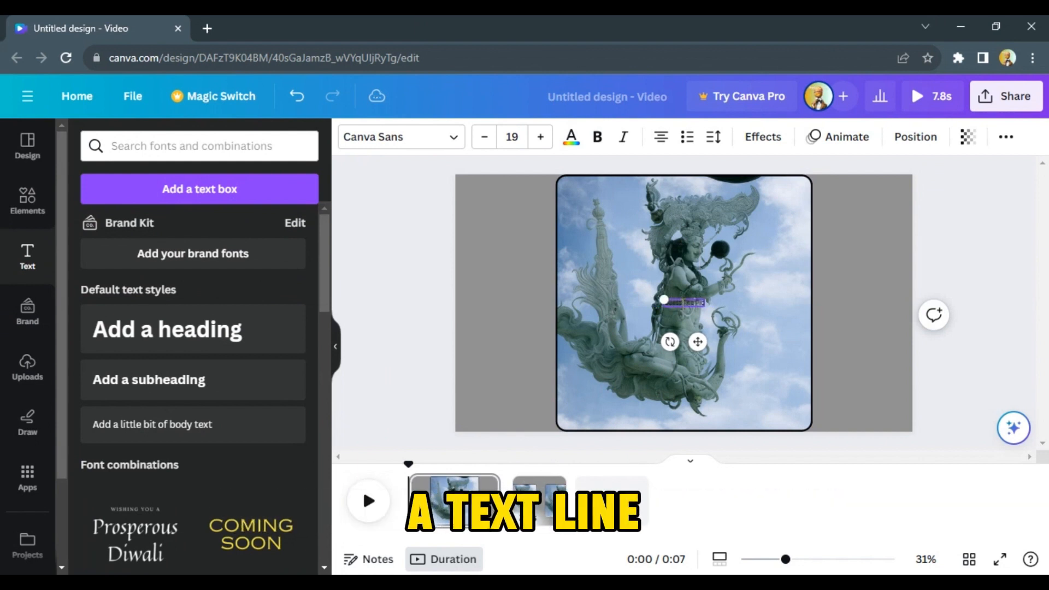
Make the "Guess The Picture" text bold and colour it white.
key("ctrl+a")
left_click(597, 137)
left_click(572, 140)
left_click(205, 228)
Enlarge the "Guess The Picture" text to size 73.5 and place it across the lower part of the image.
left_click_drag(658, 300, 522, 281)
left_click_drag(633, 346, 702, 402)
left_click(700, 397)
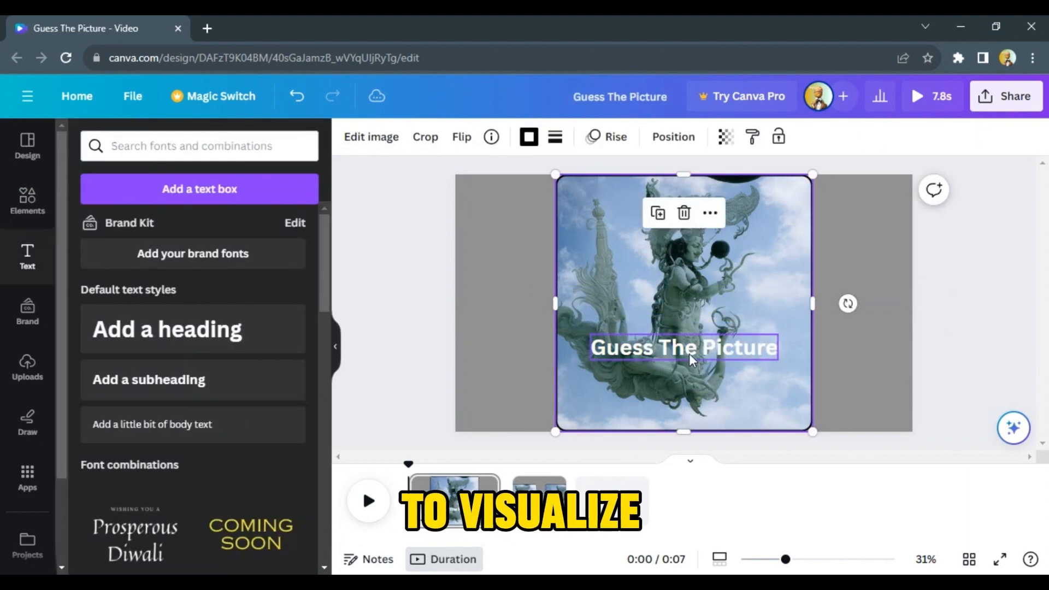
left_click_drag(692, 355, 692, 373)
left_click_drag(779, 379, 748, 377)
Apply the Lift effect to the "Guess The Picture" text with an intensity of 88.
left_click(763, 137)
left_click(263, 233)
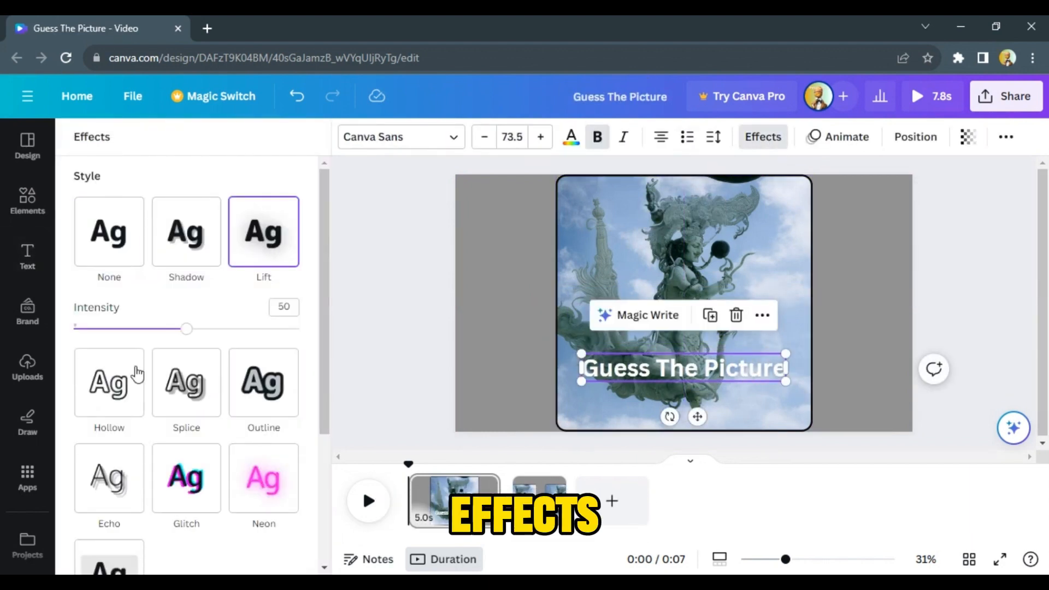
left_click_drag(253, 328, 188, 330)
left_click_drag(188, 331, 258, 330)
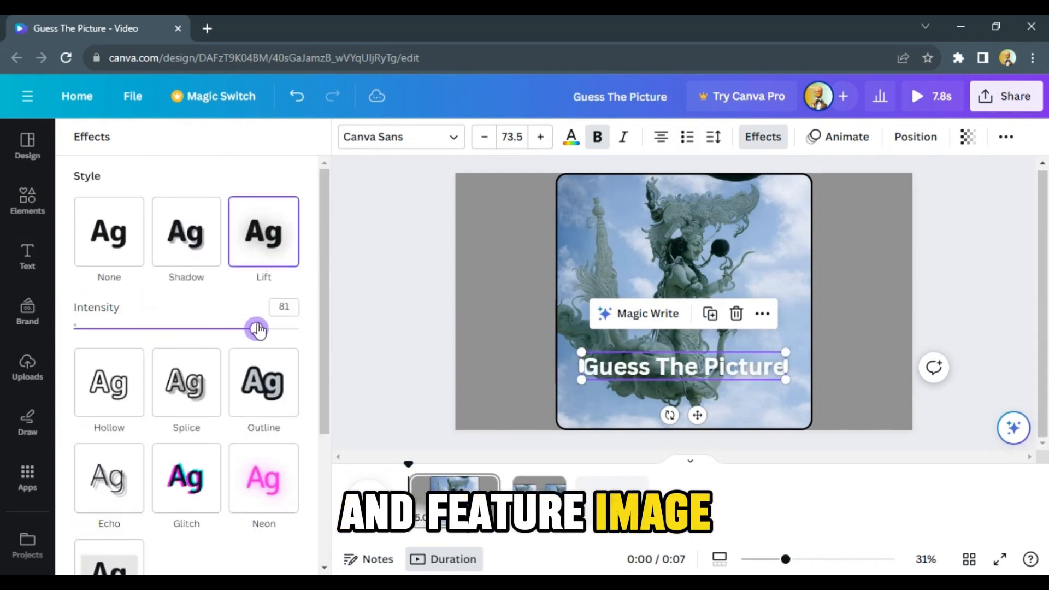
left_click_drag(258, 330, 264, 329)
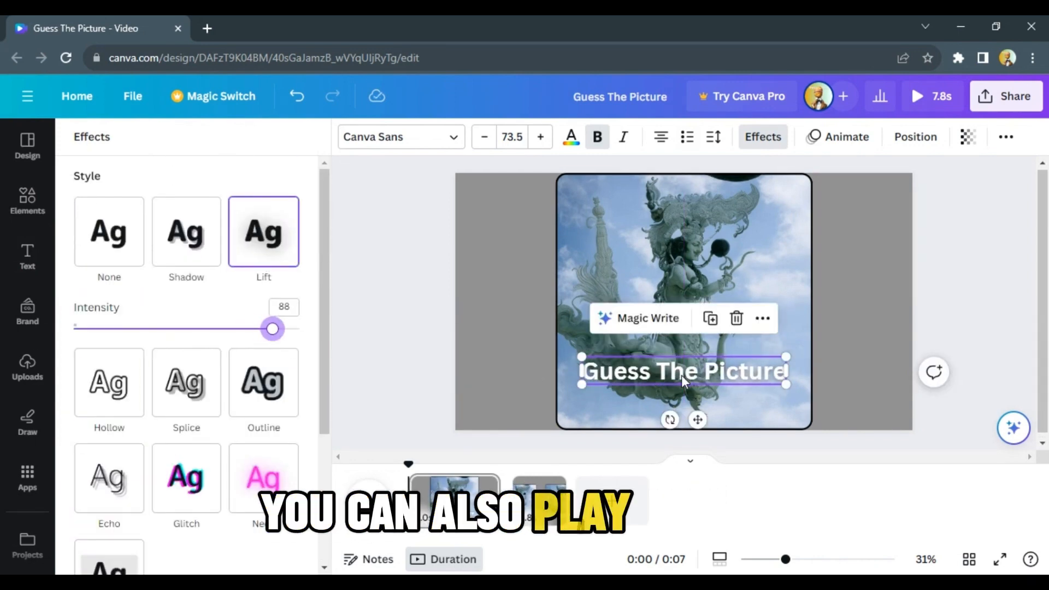
Apply the Pan animation to the "Guess The Picture" text for both enter and exit.
left_click(839, 137)
left_click(187, 309)
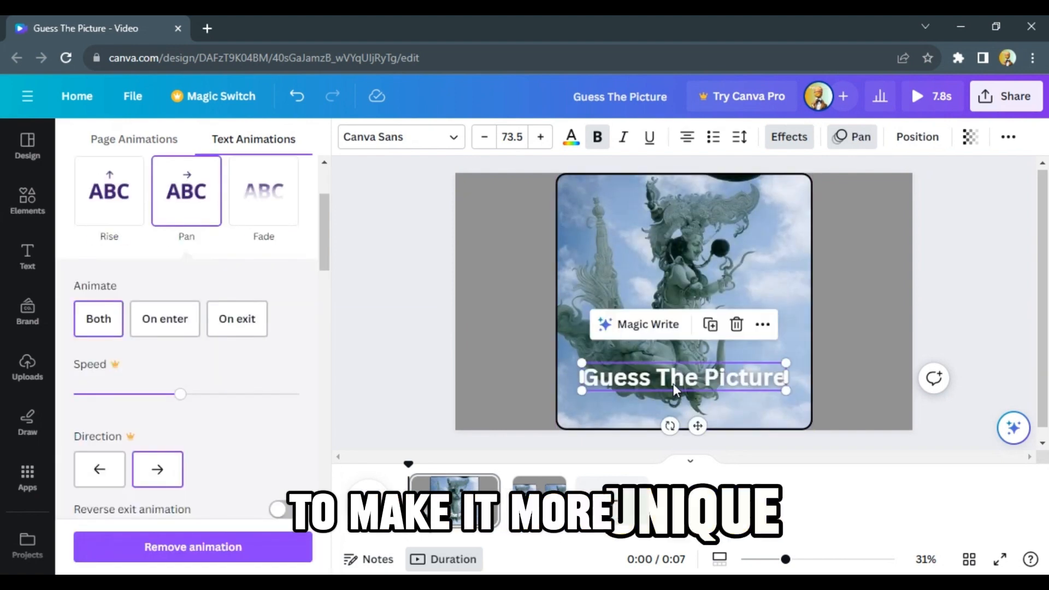
double_click(660, 382)
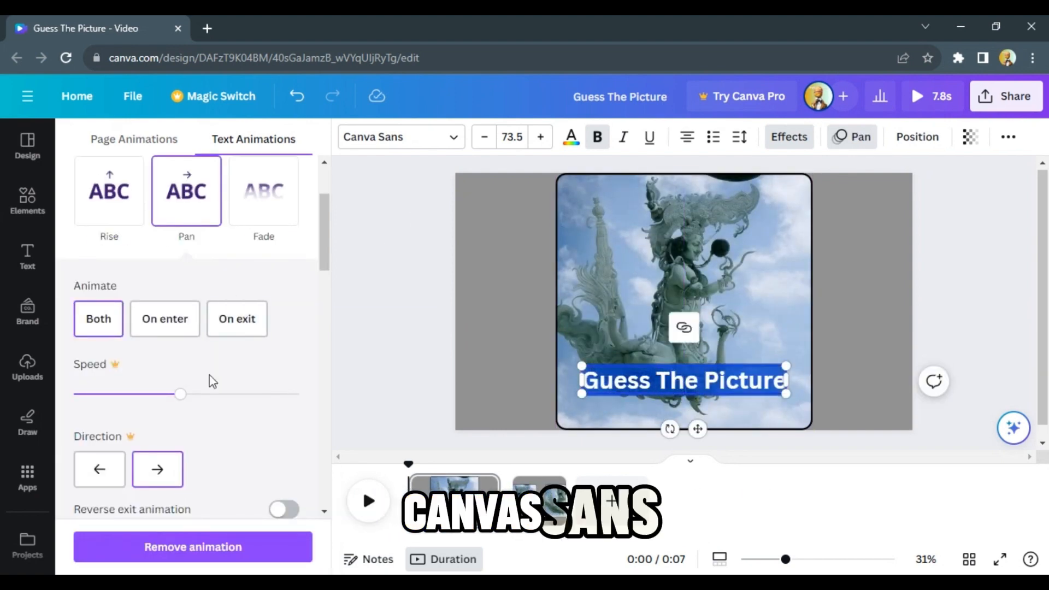
left_click(656, 381)
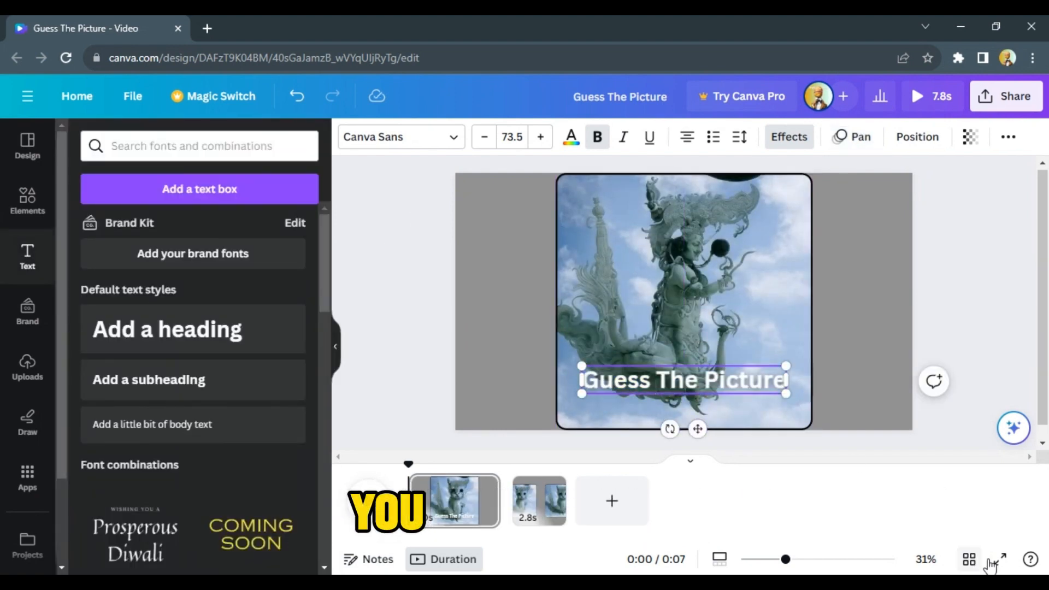
Preview the video in full screen to check the animated text, and return to the editor.
left_click(931, 96)
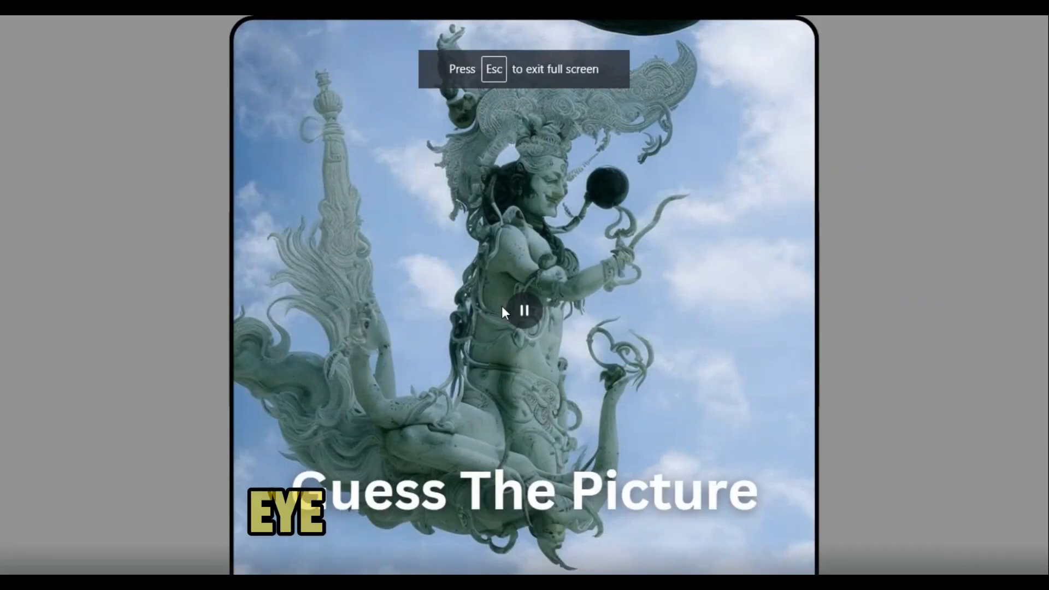
key("Escape")
left_click(849, 523)
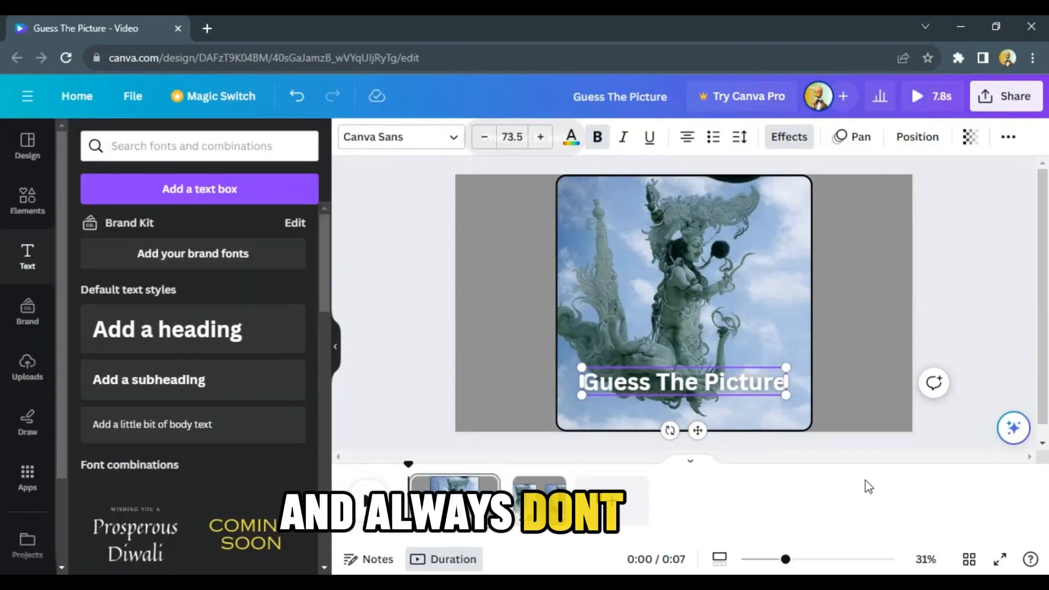
Review the Lift effect settings of the "Guess The Picture" text.
left_click(695, 381)
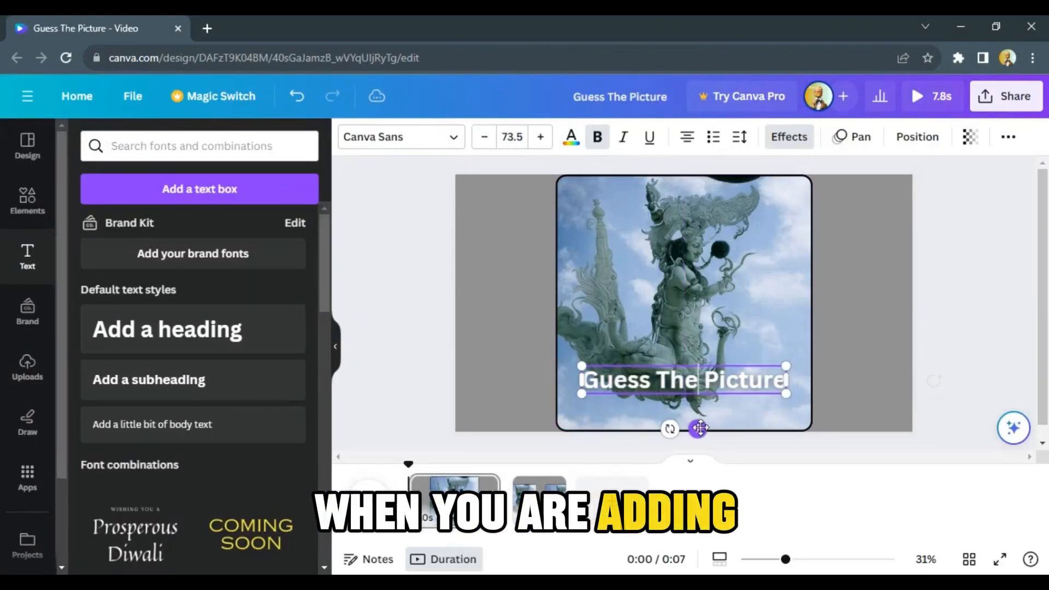
left_click(789, 137)
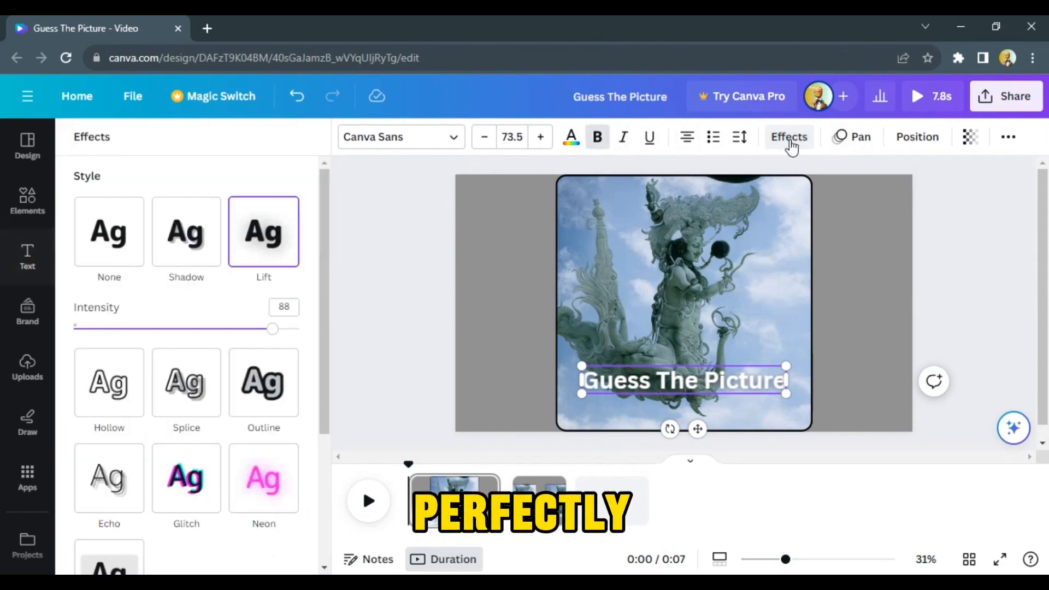
left_click_drag(185, 329, 295, 329)
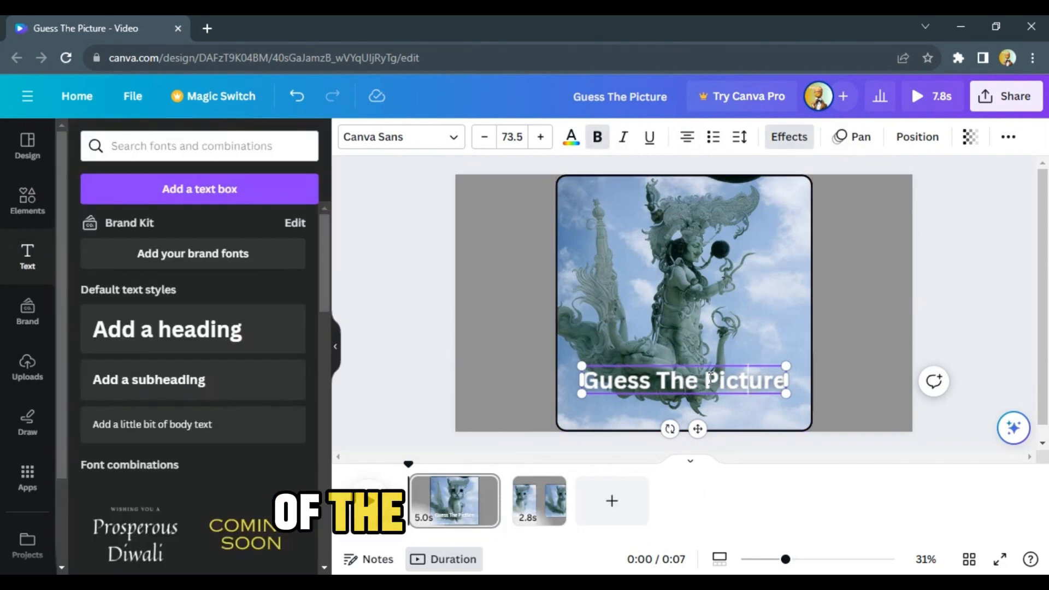
Show the timing of the "Guess The Picture" text and shorten it to the opening part of the first page.
left_click(766, 329)
left_click(811, 428)
left_click_drag(498, 473, 432, 473)
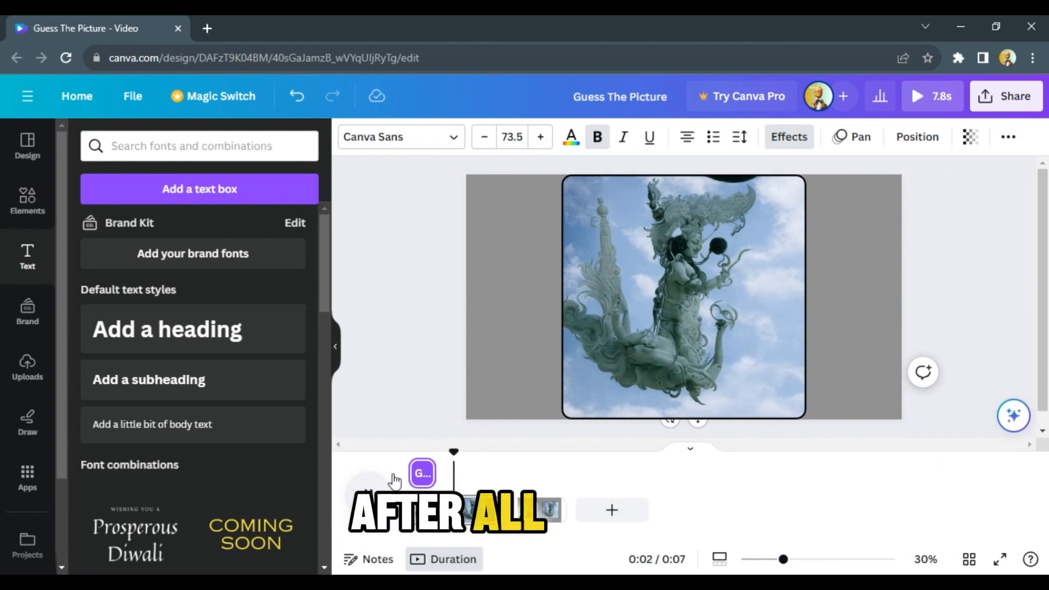
Play back the first page to check the timing of the "Guess The Picture" text.
left_click(371, 497)
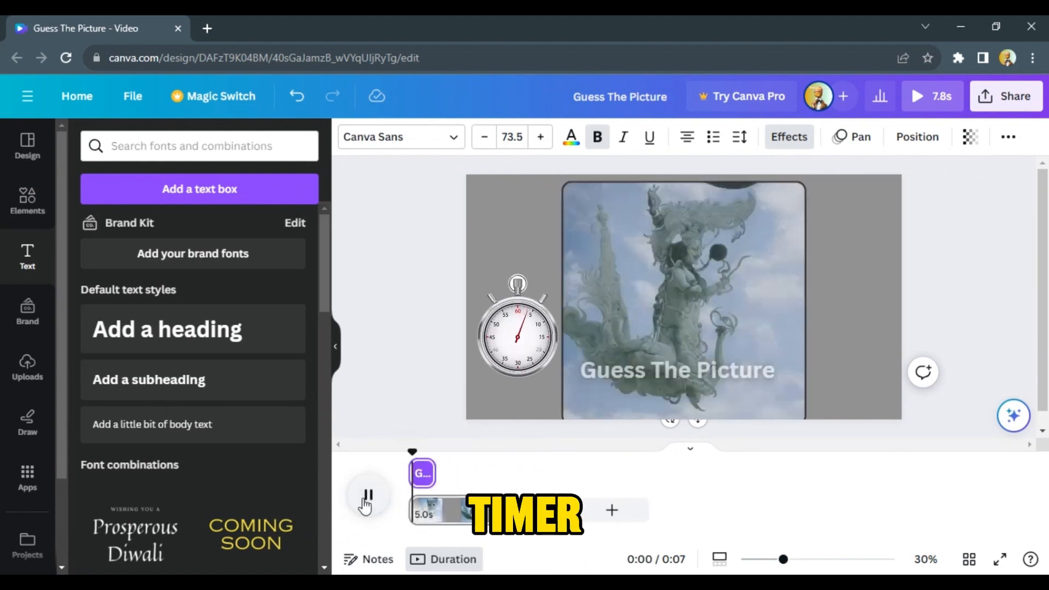
left_click(401, 386)
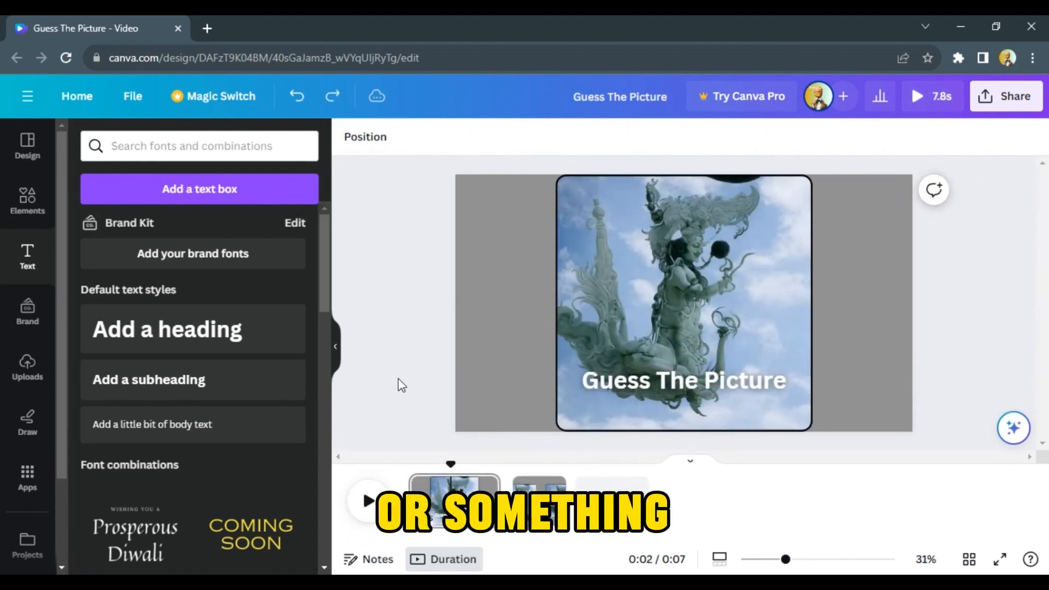
left_click(365, 494)
left_click(363, 491)
Search the elements for "loading bar" videos and place the free 15-second grey percentage bar on the first page.
left_click(28, 213)
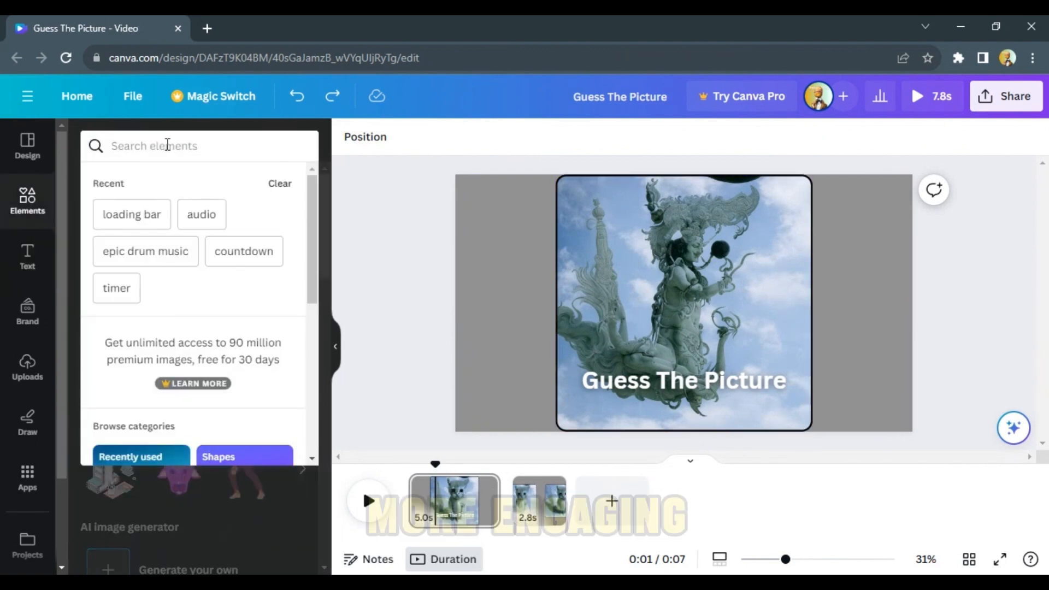
left_click(131, 213)
scroll(211, 289, "down", 6)
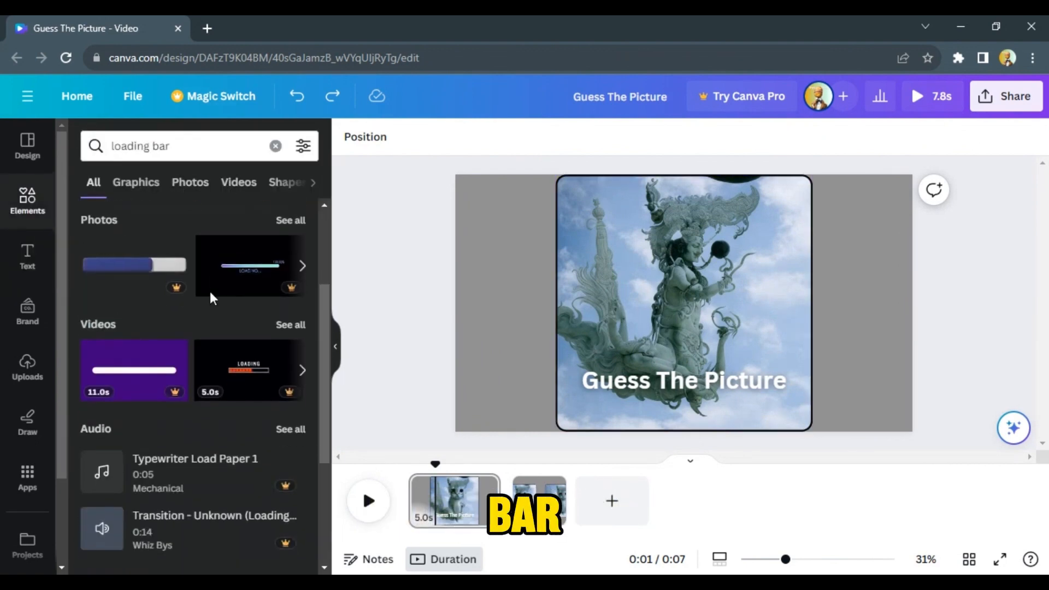
scroll(211, 298, "up", 6)
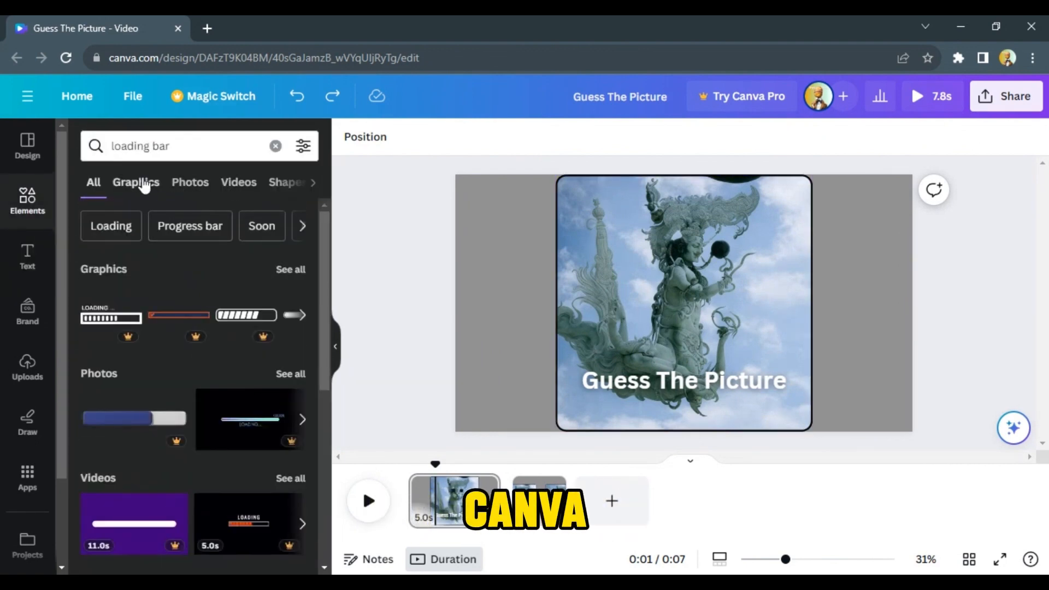
left_click(143, 182)
left_click(232, 183)
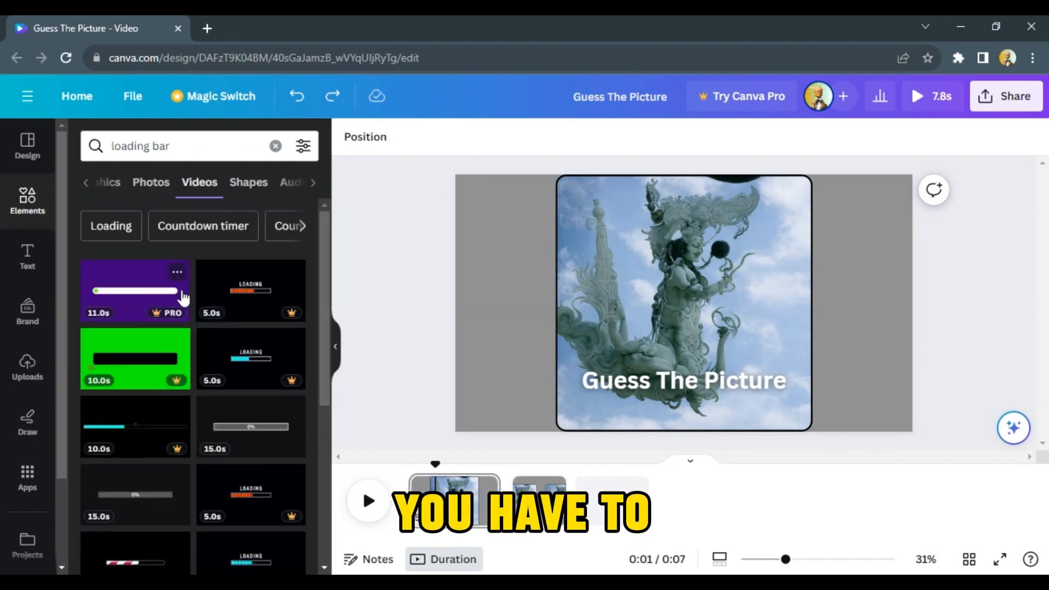
scroll(180, 298, "down", 3)
scroll(183, 310, "up", 1)
left_click_drag(150, 273, 617, 251)
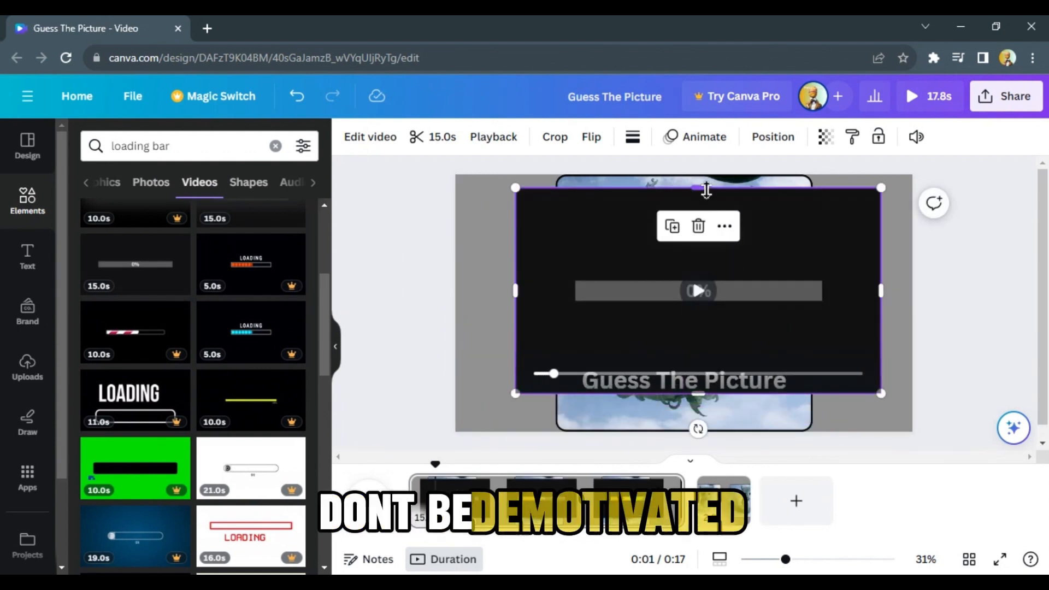
Crop the loading bar video on all four sides so that only the grey moving bar remains.
left_click_drag(698, 187, 707, 281)
left_click_drag(704, 399, 701, 303)
left_click_drag(516, 291, 578, 293)
left_click_drag(881, 292, 822, 293)
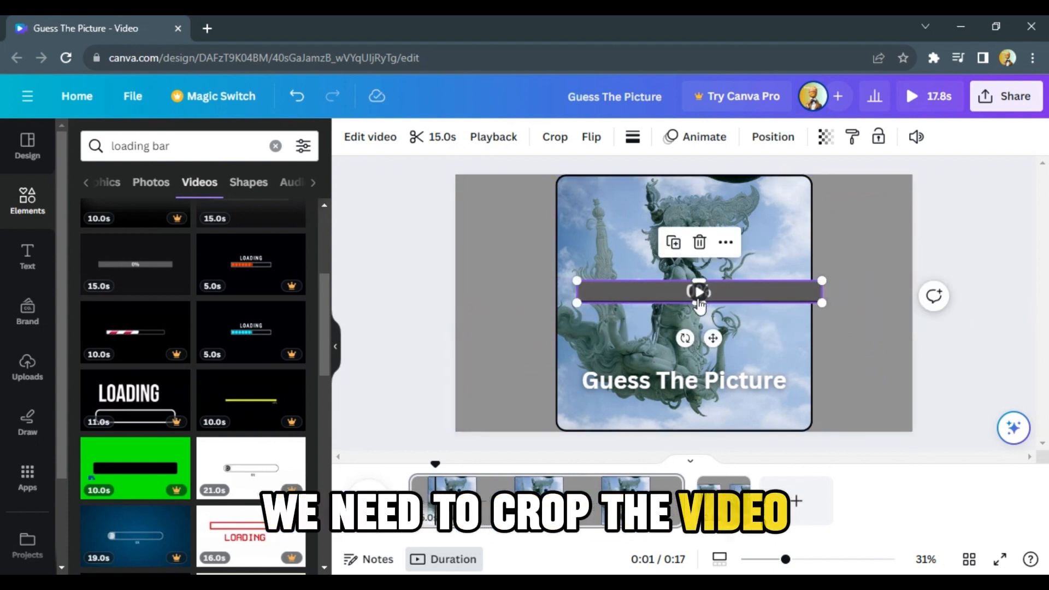
left_click_drag(700, 303, 703, 302)
left_click_drag(785, 559, 818, 560)
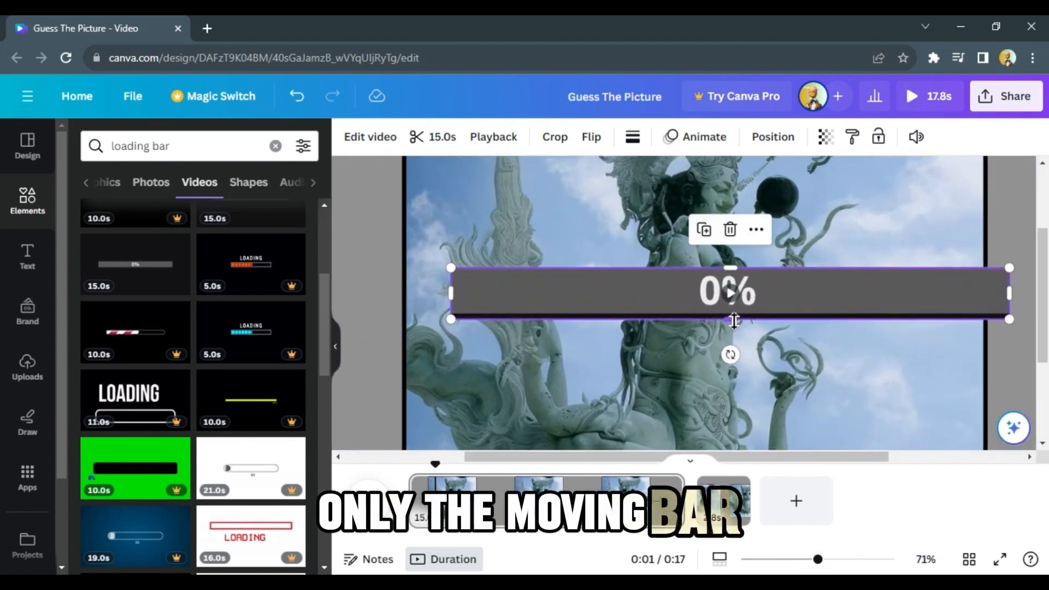
left_click_drag(731, 318, 730, 314)
left_click_drag(817, 560, 785, 559)
Fit the cropped loading bar inside the picture's lower edge, below the "Guess The Picture" text, and give it the Rise animation.
left_click_drag(731, 291, 717, 410)
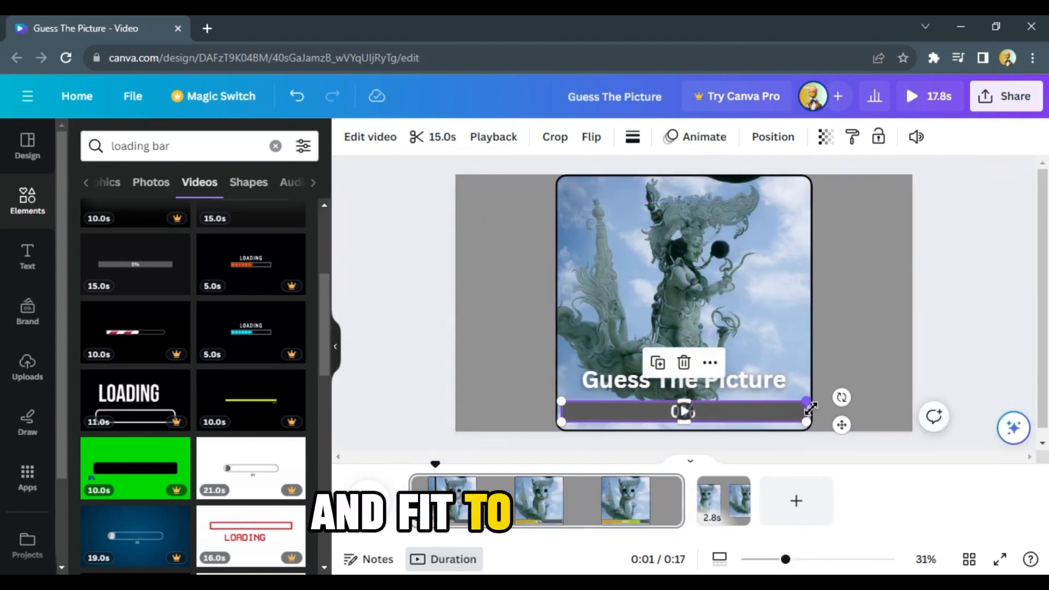
left_click_drag(807, 401, 794, 402)
left_click_drag(722, 412, 728, 407)
left_click(692, 137)
left_click(110, 191)
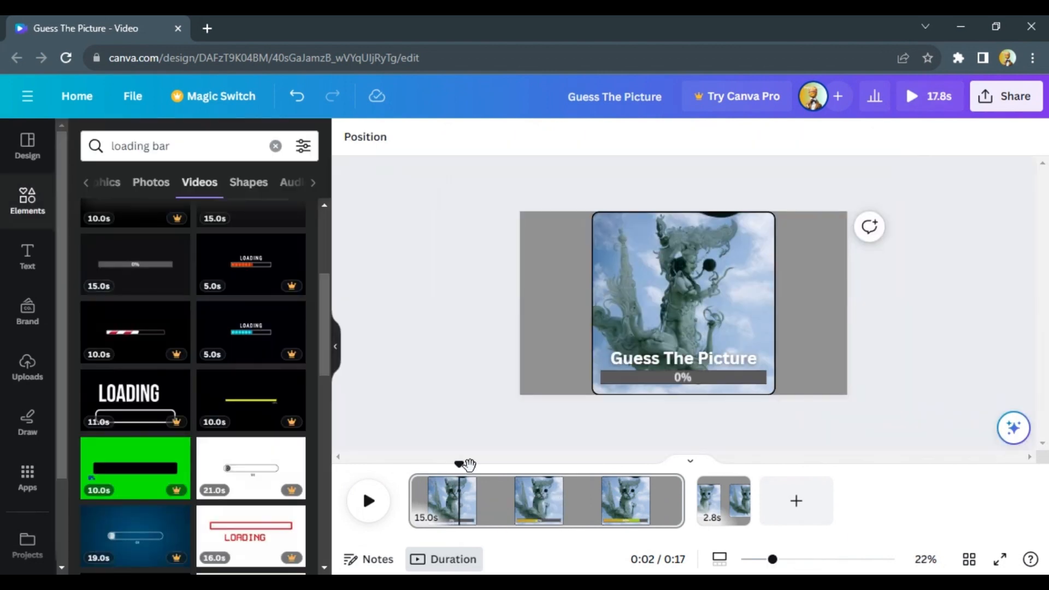
left_click(362, 486)
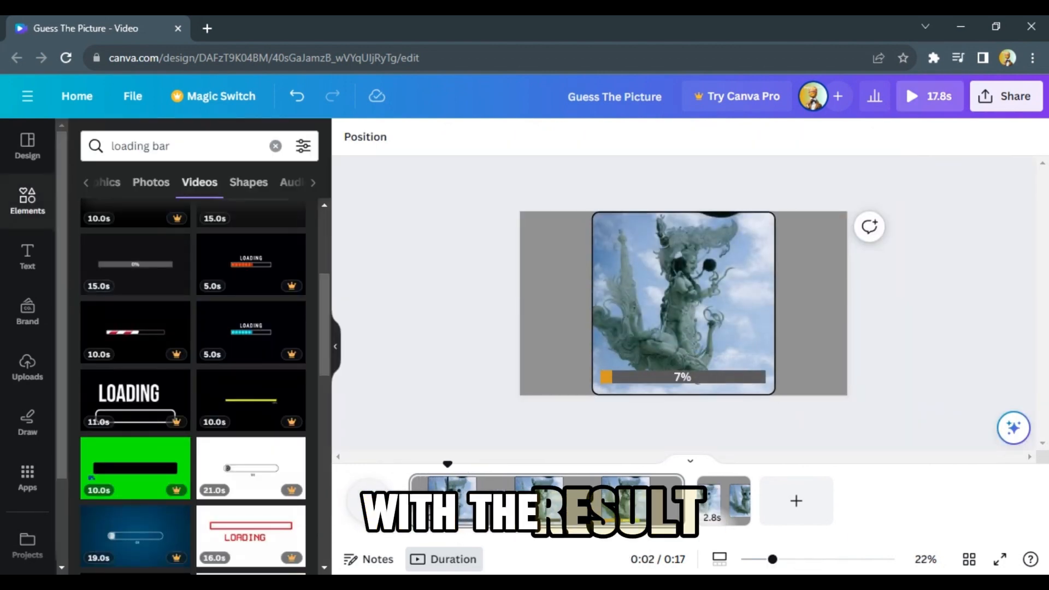
Set the video speed of the loading bar to 2.
left_click(690, 377)
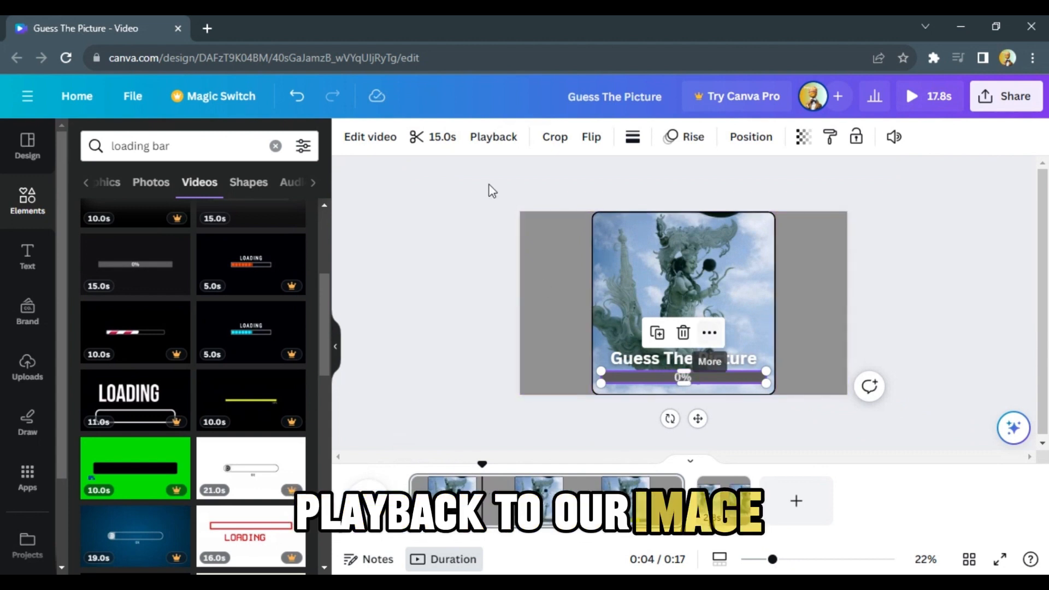
left_click(494, 136)
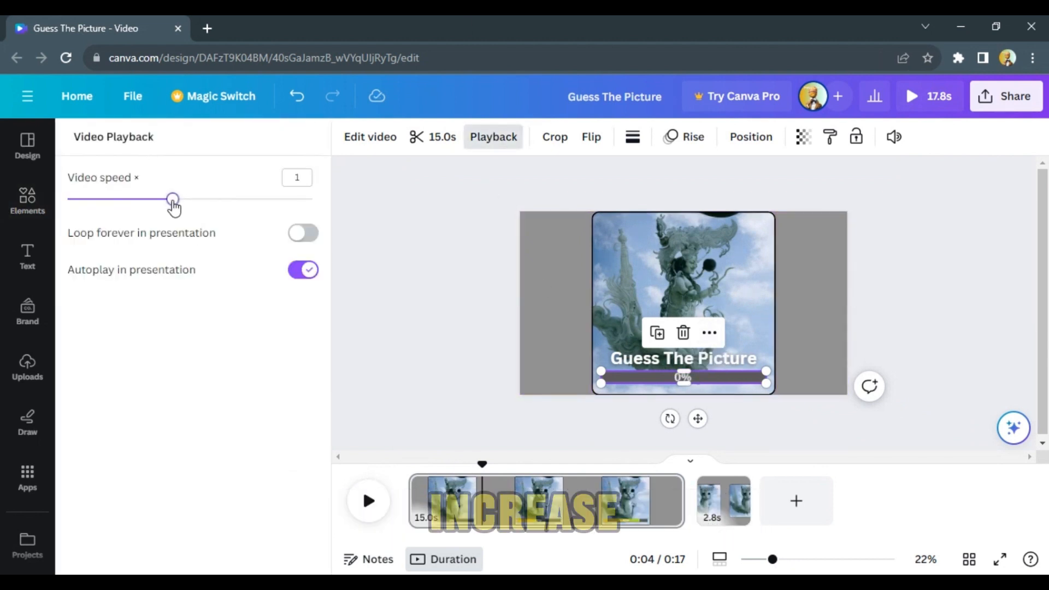
left_click_drag(172, 198, 312, 199)
Show the timing of the loading bar and play the video from the start to check it.
left_click(710, 333)
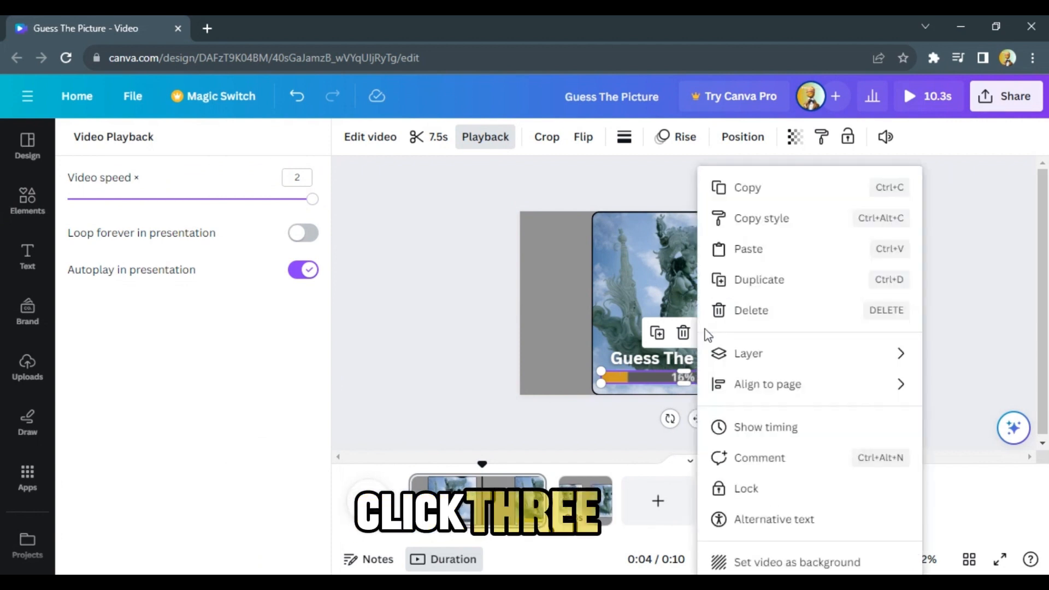
left_click(770, 427)
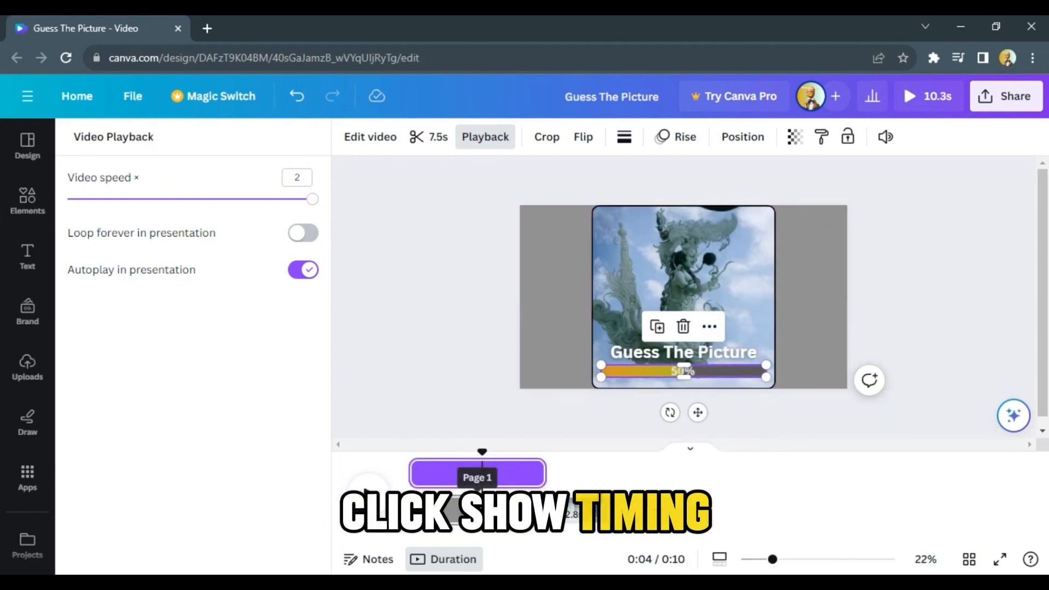
left_click(544, 476)
left_click_drag(544, 450, 387, 451)
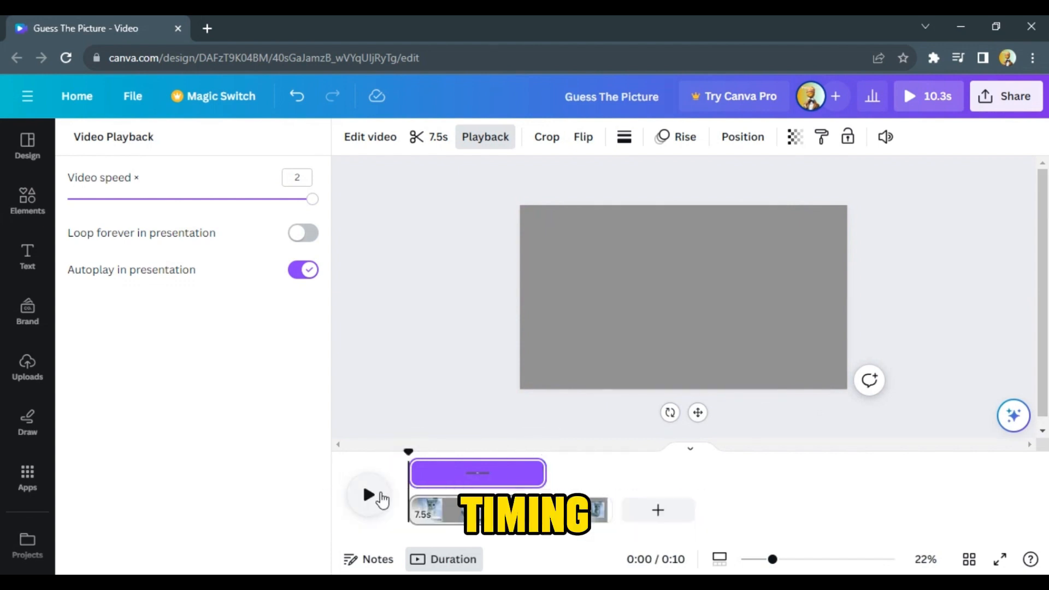
left_click(381, 498)
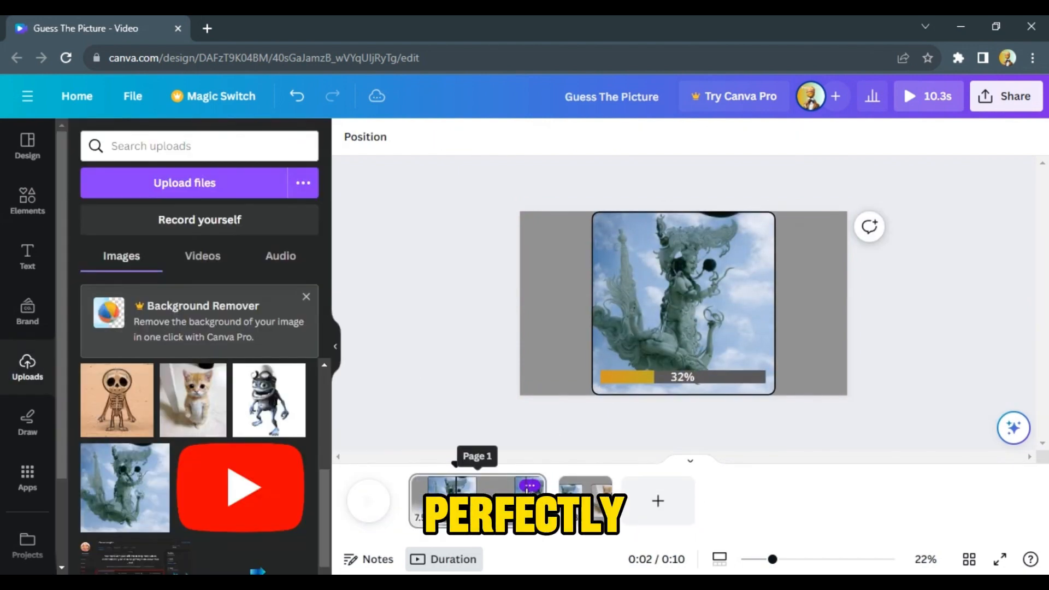
Duplicate the first page behind the cat comparison page and replace the picture in the copy with the fruit market image.
left_click(532, 488)
left_click(618, 249)
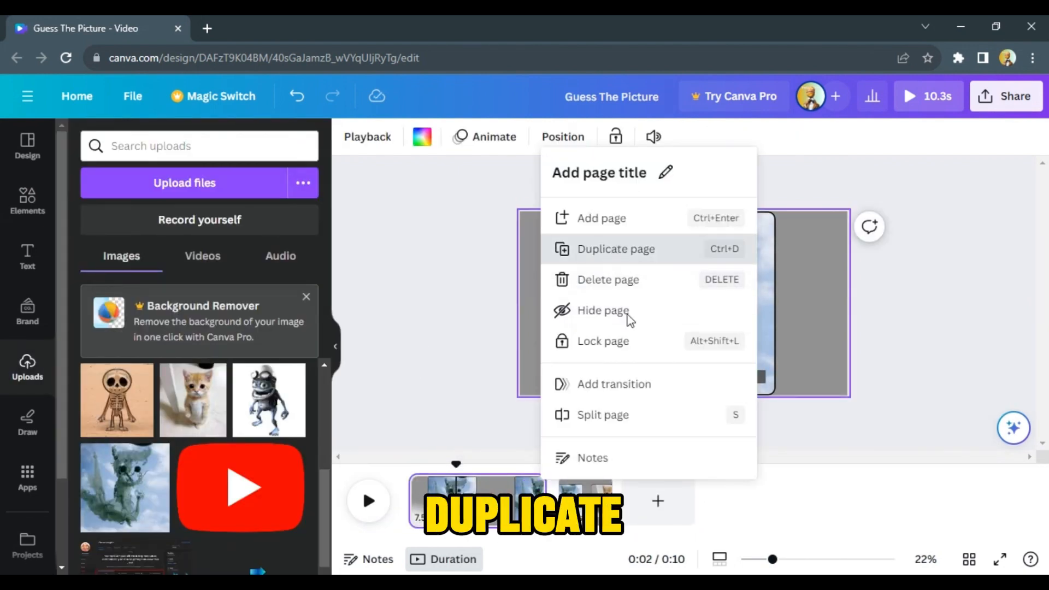
left_click_drag(623, 503, 634, 496)
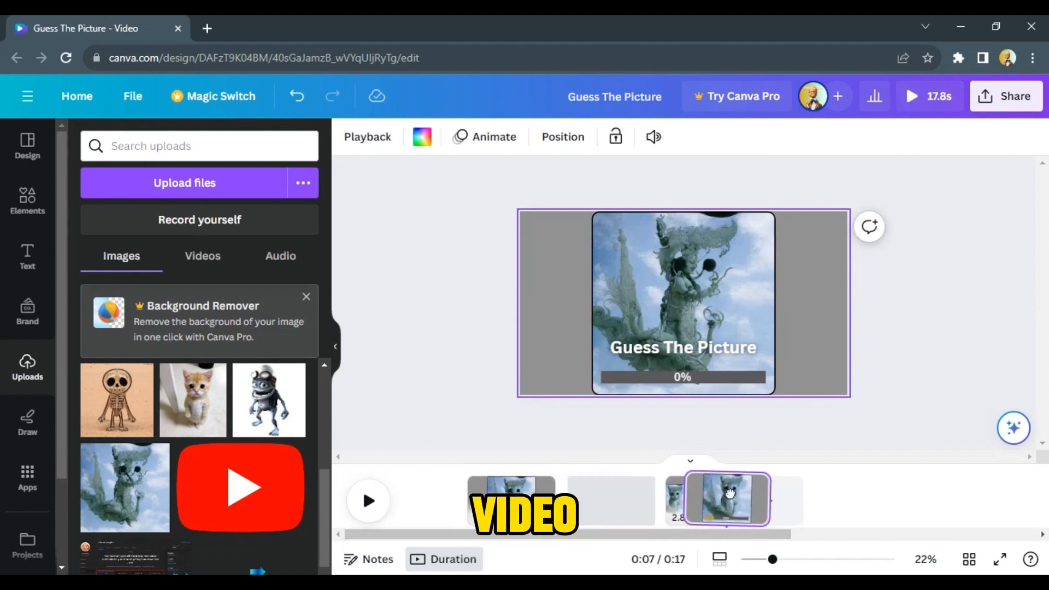
left_click_drag(729, 494, 650, 513)
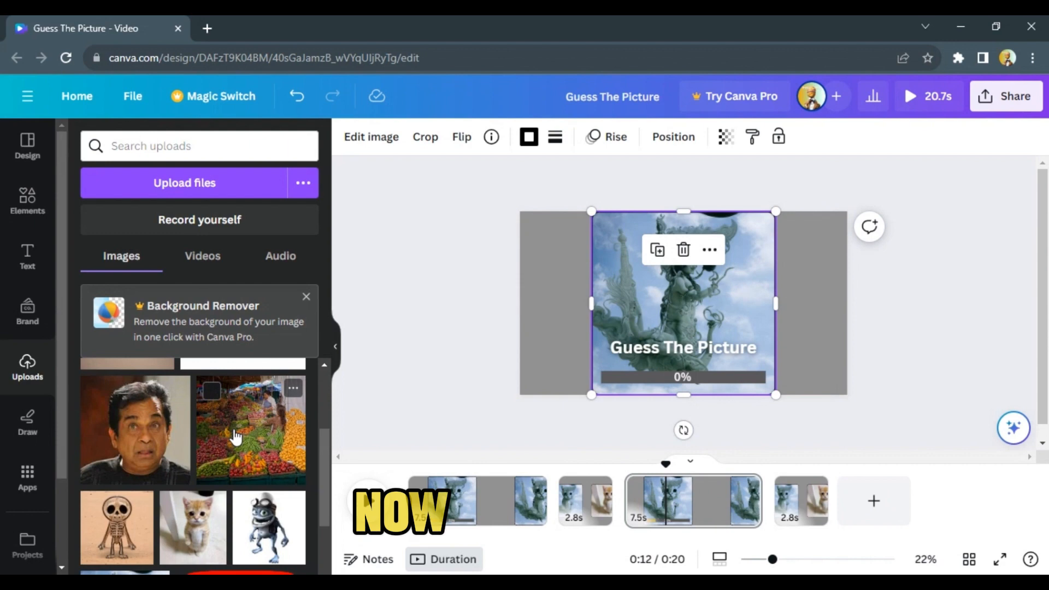
left_click_drag(251, 430, 683, 300)
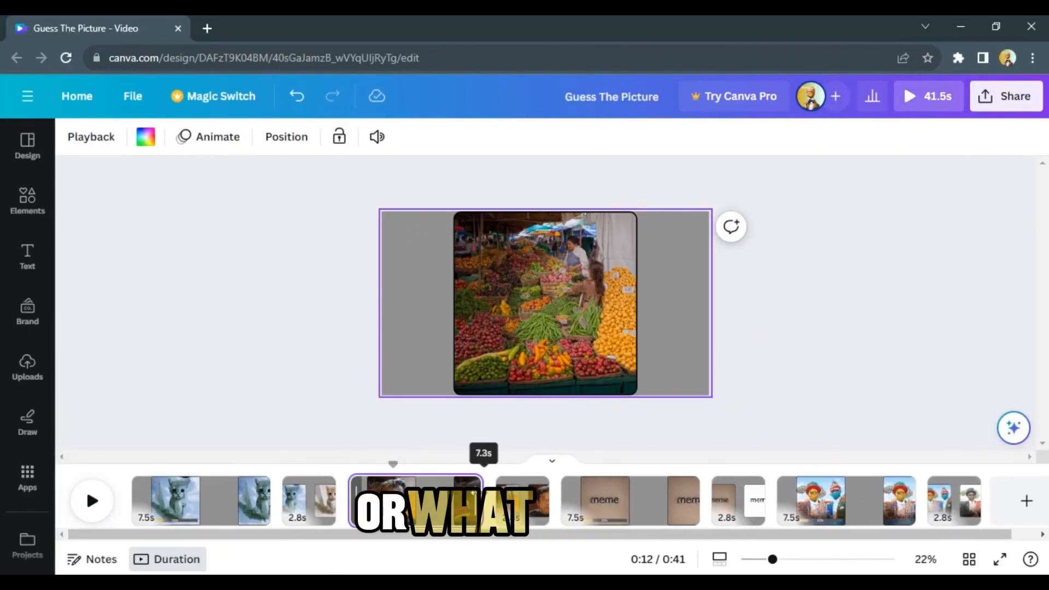
Play back the finished pages and download all 8 pages as an MP4 video.
left_click(451, 467)
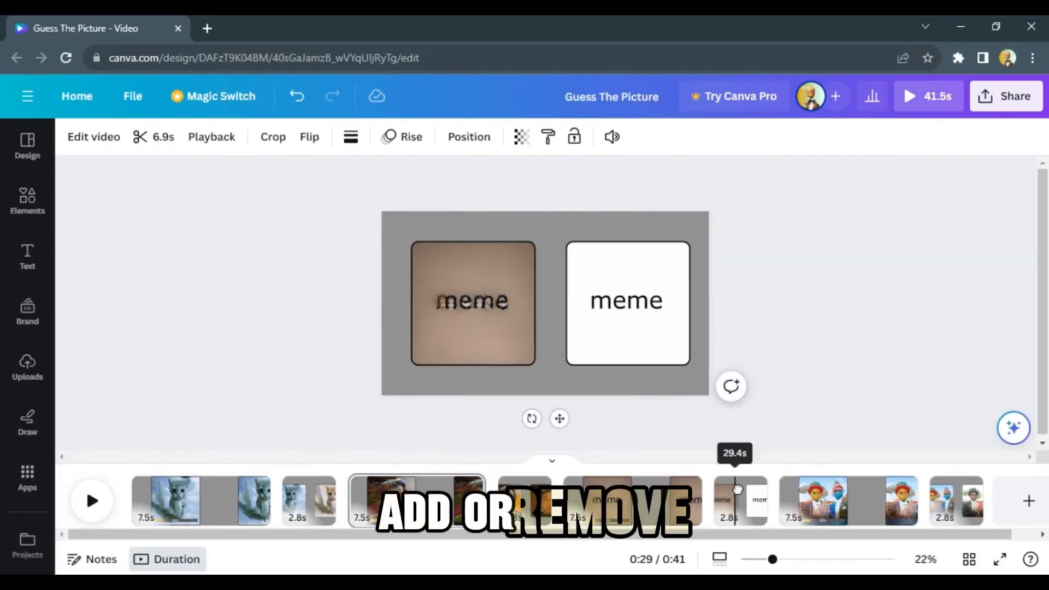
left_click(92, 500)
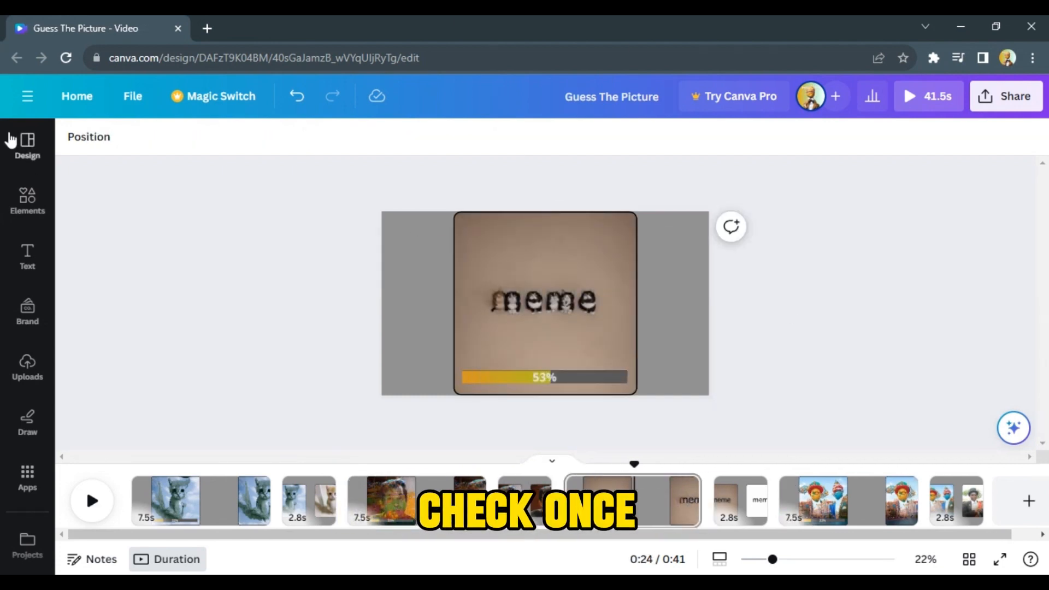
left_click(133, 96)
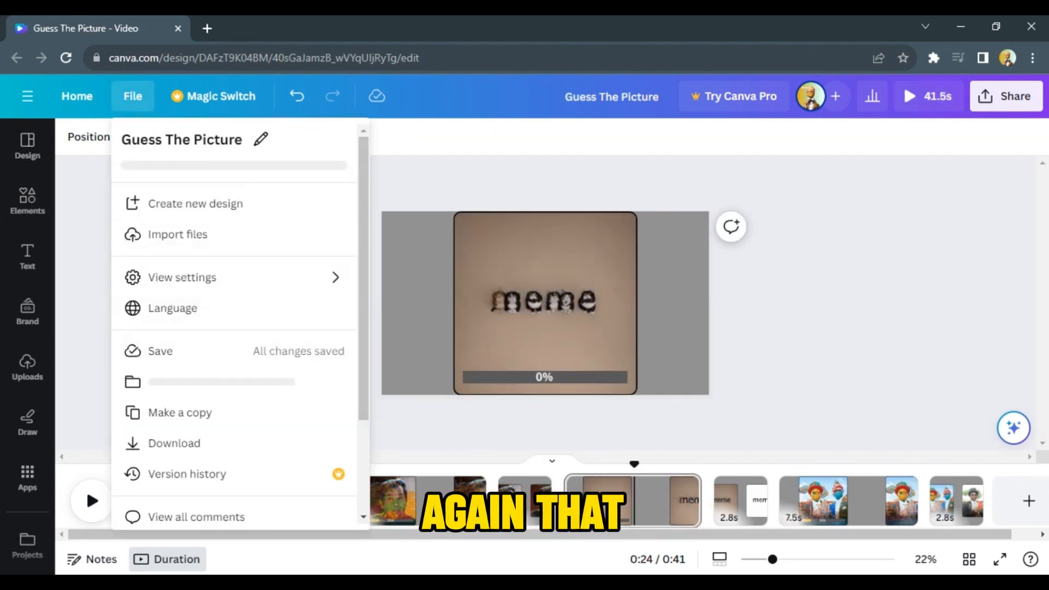
left_click(241, 444)
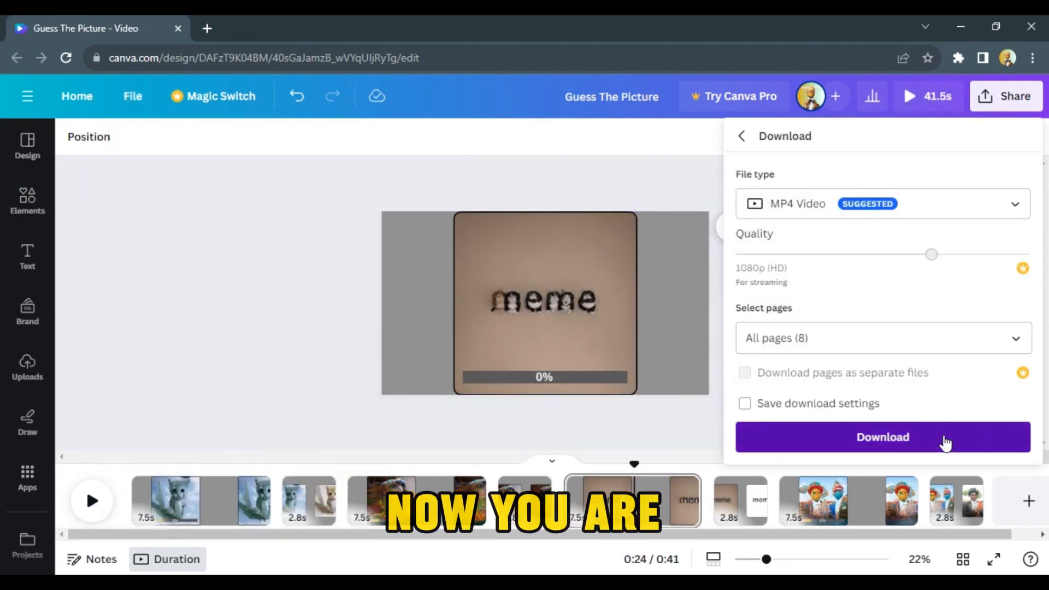
left_click(944, 440)
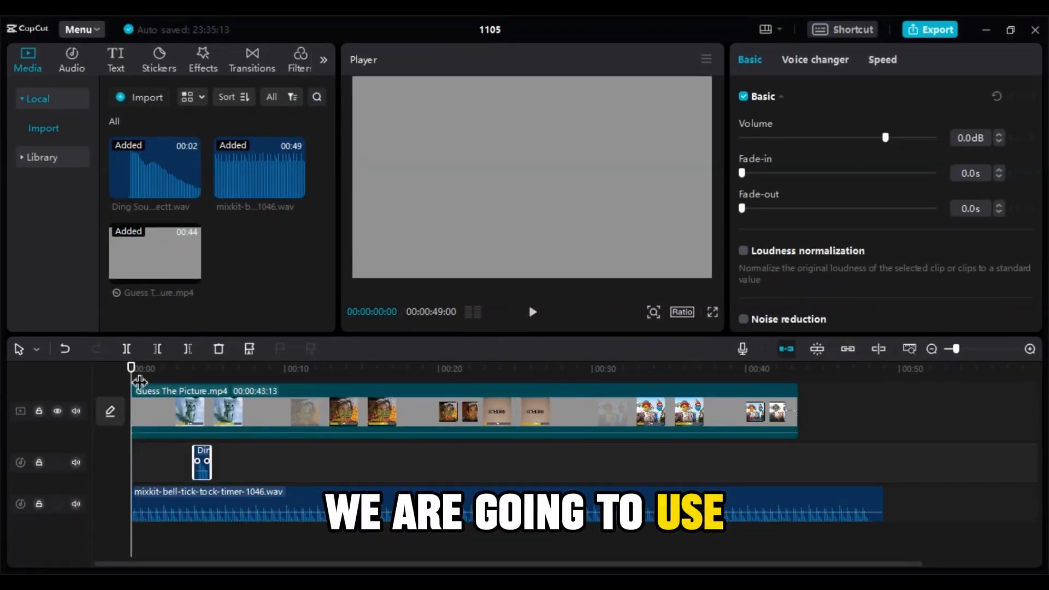
In CapCut, place the Ding sound at about 7 s, where the first answer picture appears, with copies at the other reveals.
left_click_drag(131, 369, 245, 368)
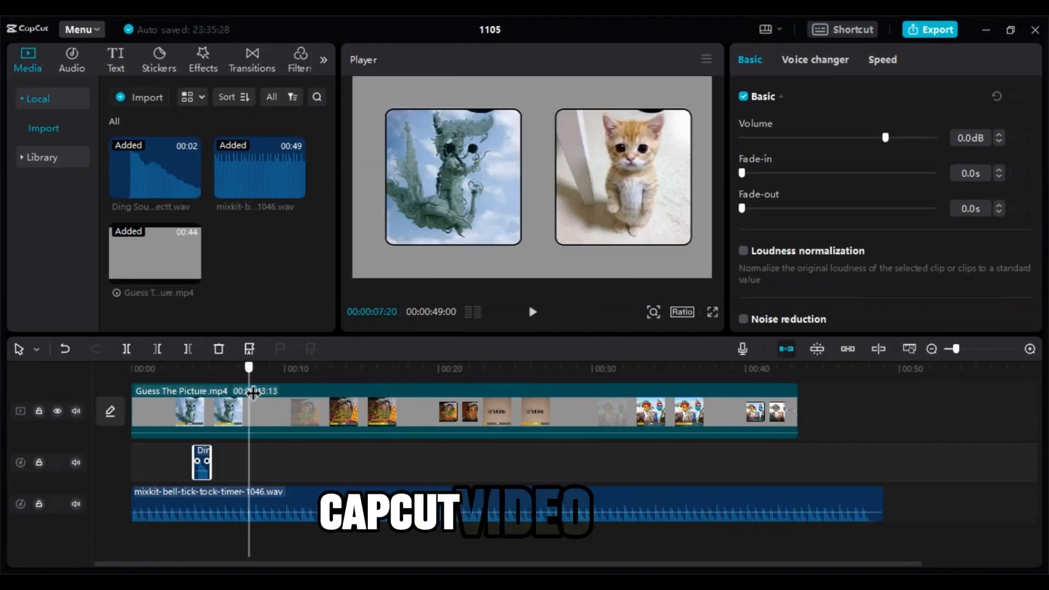
left_click_drag(205, 480, 251, 477)
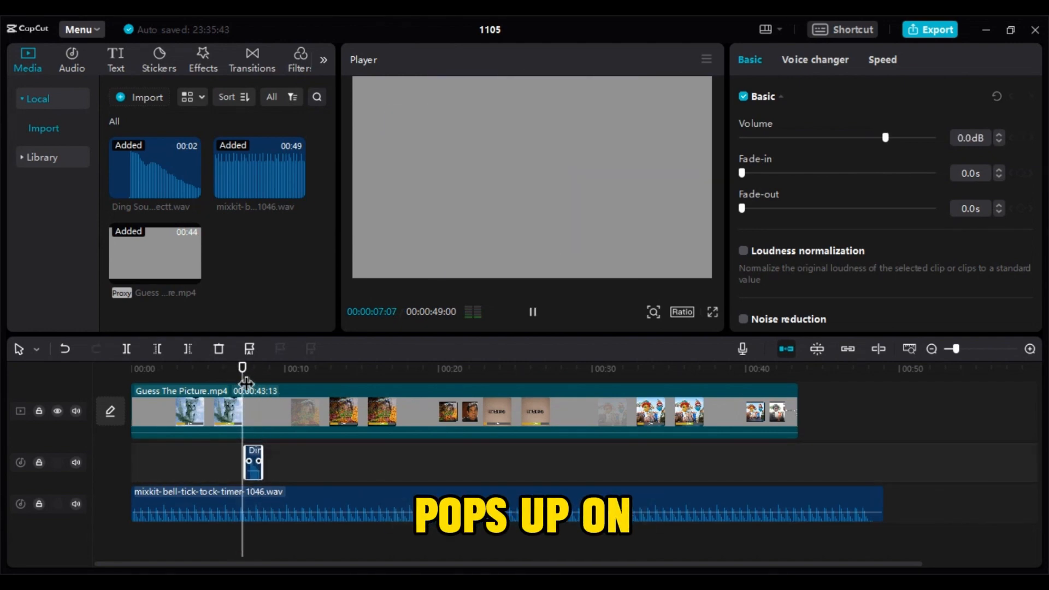
left_click_drag(246, 381, 389, 381)
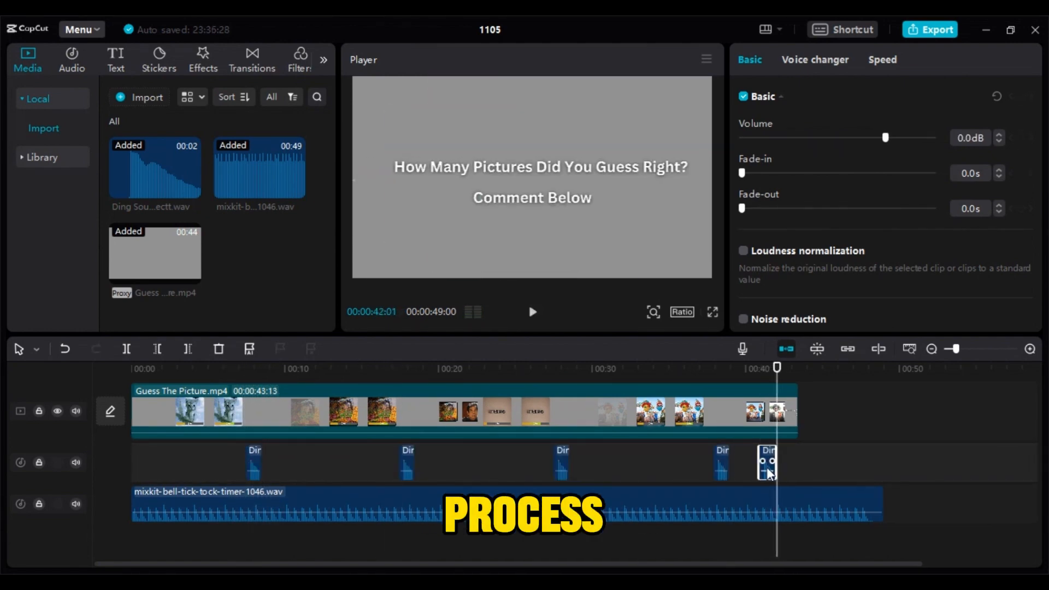
Align the last Ding sound with the closing text and trim the tick-tock audio to the video's end with a 1.4 s fade-out.
left_click(771, 377)
key("space")
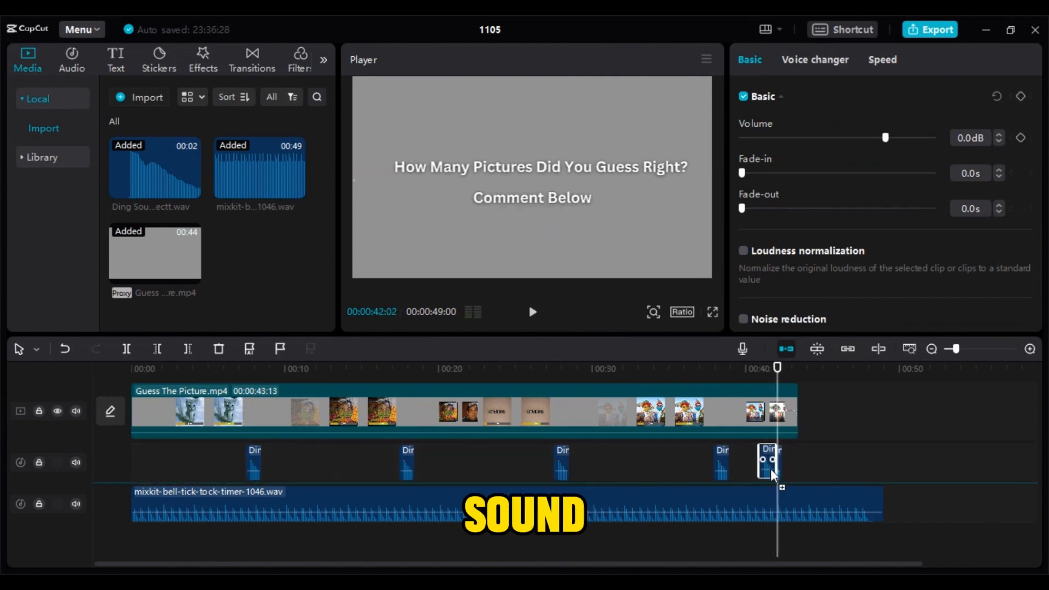
left_click_drag(881, 505, 795, 509)
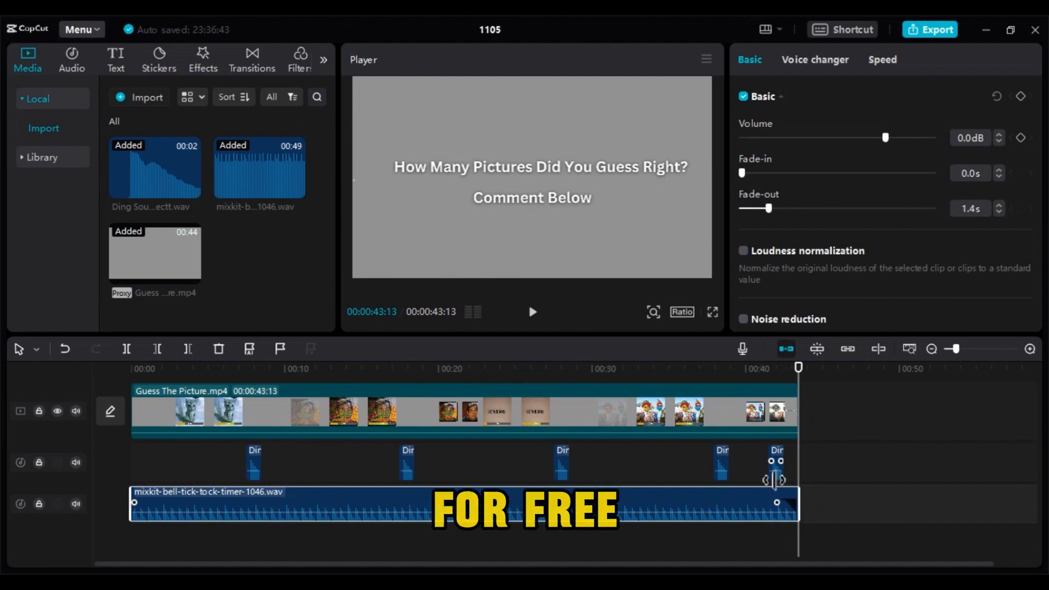
left_click(772, 535)
key("space")
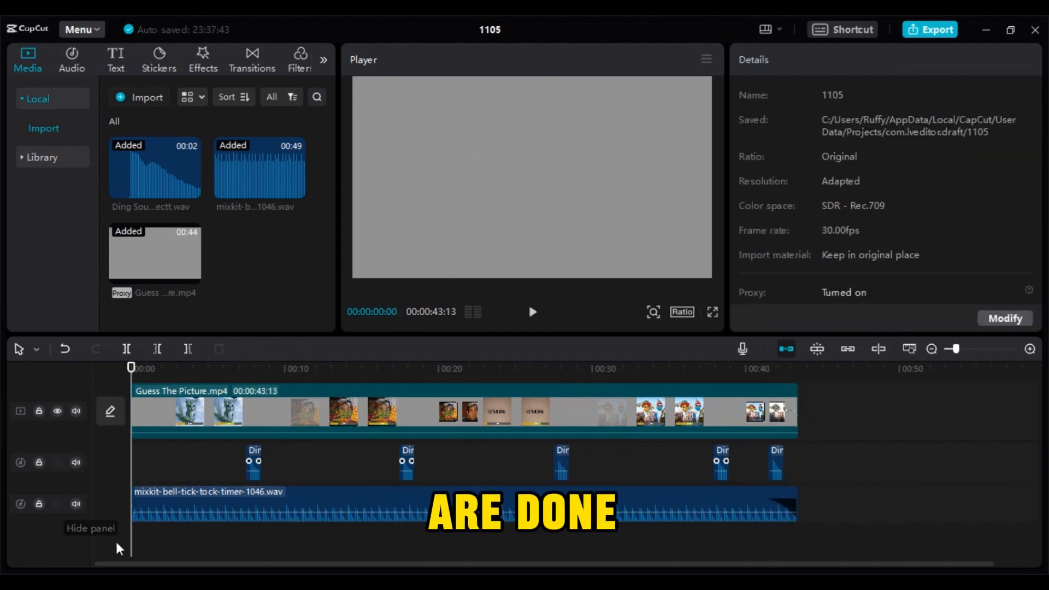
Export the video as "Guess The Picture" in 1080P, H.264 mp4 at 30fps.
key("ctrl+e")
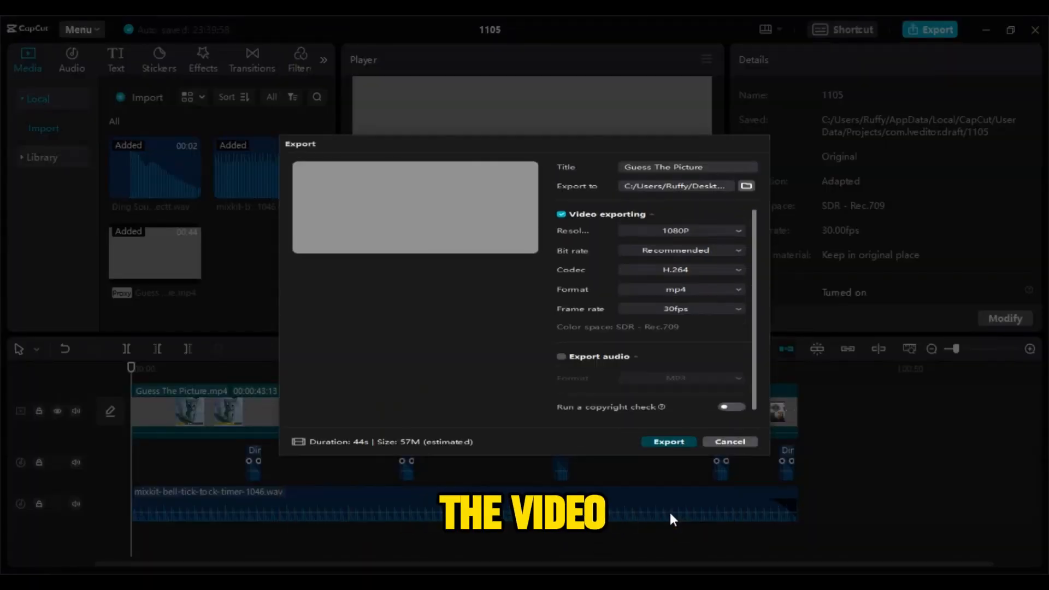
left_click(669, 513)
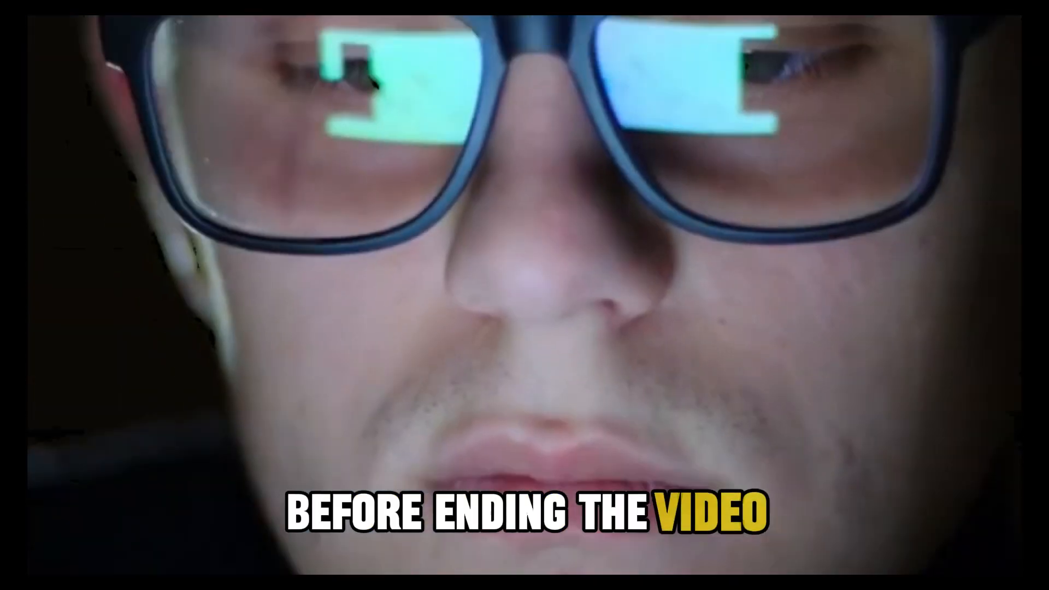